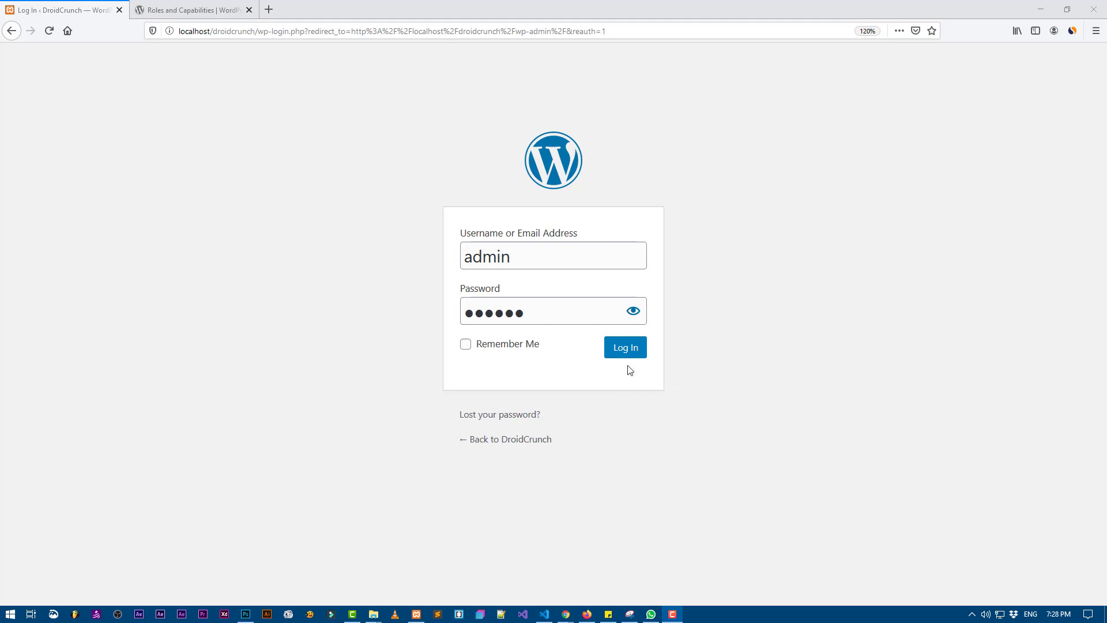
# Step: Log in as admin, dismiss the save-login prompt, and open the front page in a new tab
pyautogui.click(613, 350)
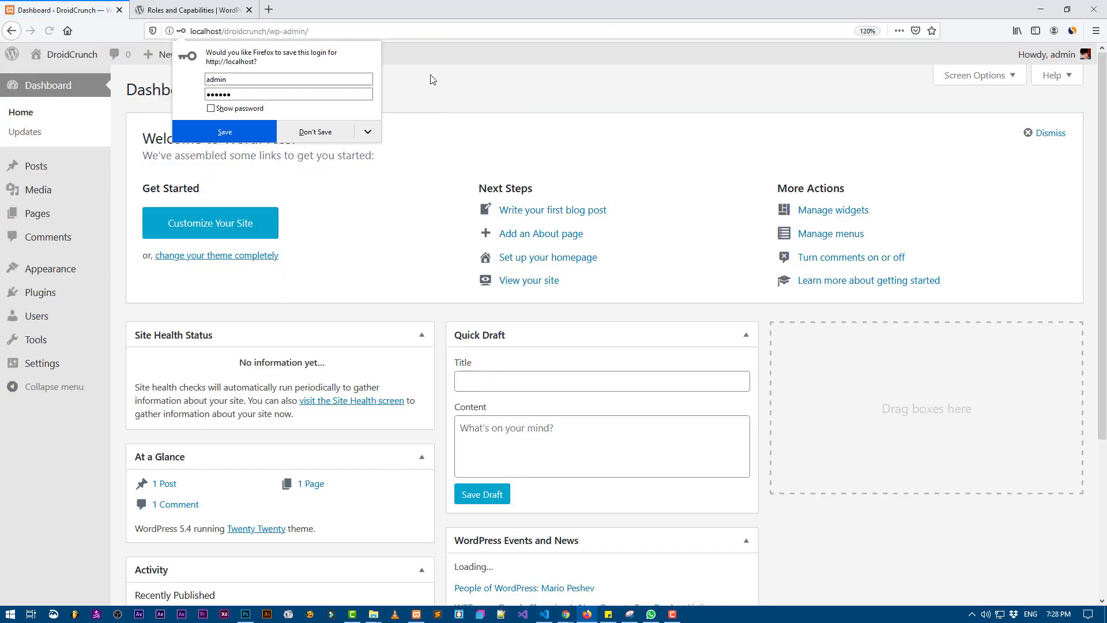
pyautogui.click(431, 81)
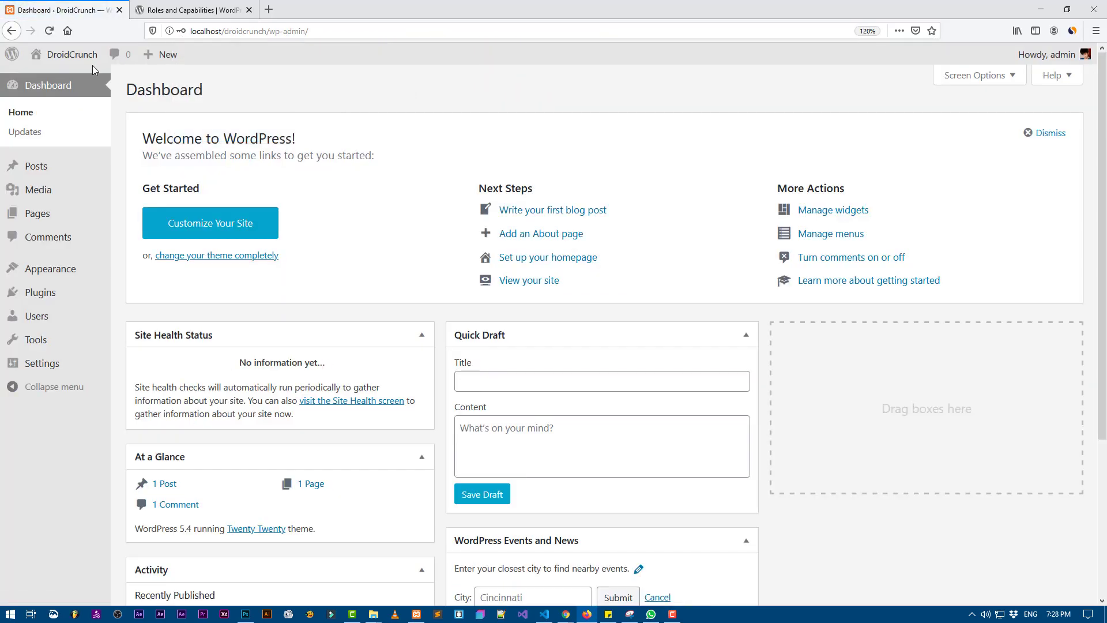
pyautogui.middleClick(71, 90)
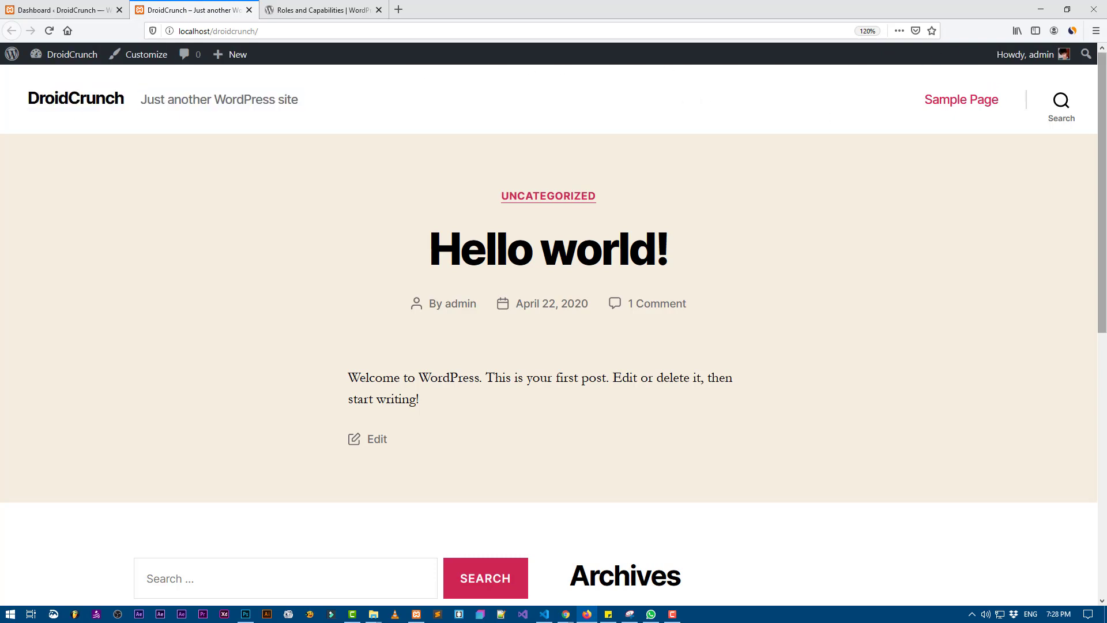
pyautogui.moveTo(1103, 53)
pyautogui.mouseDown()
pyautogui.moveTo(1105, 102)
pyautogui.moveTo(1105, 82)
pyautogui.mouseUp()
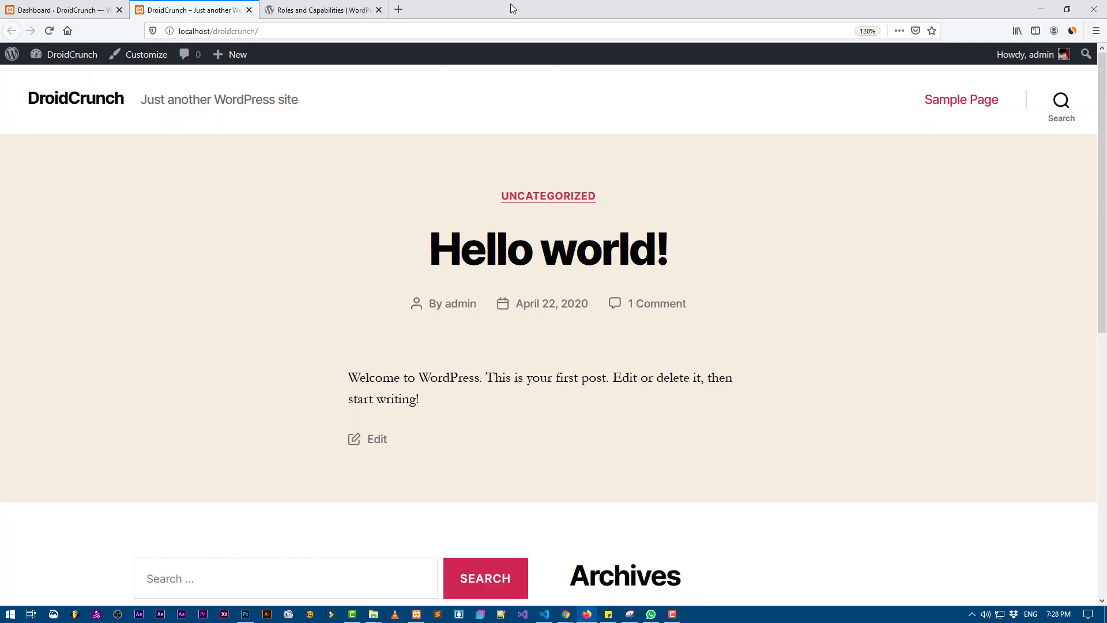
# Step: Edit the admin profile to disable 'Show Toolbar when viewing site' and update it
pyautogui.click(61, 9)
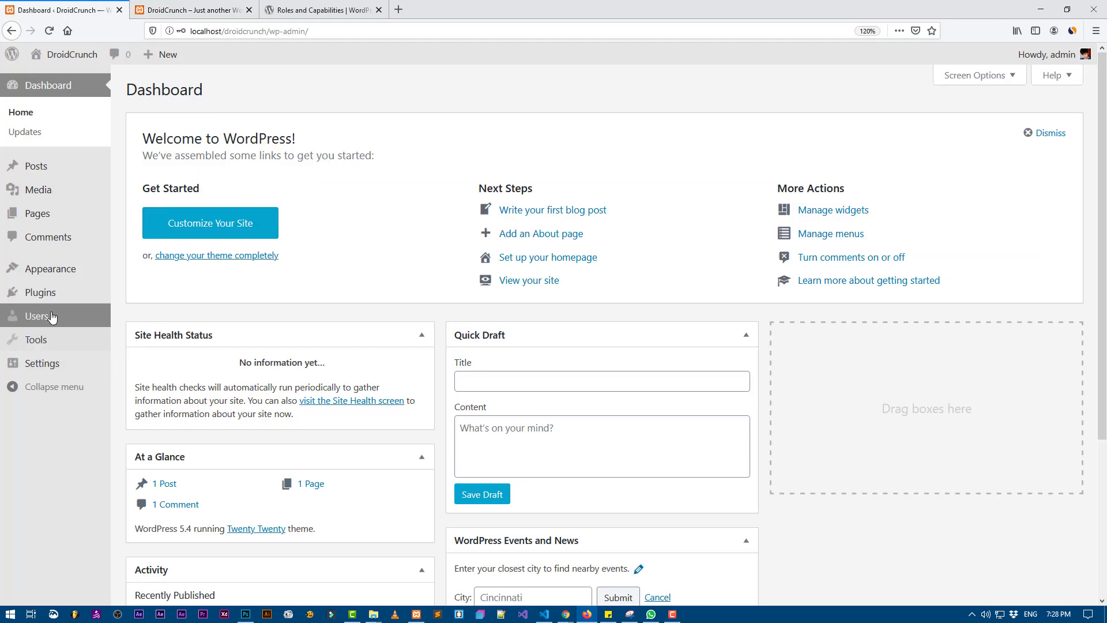
pyautogui.moveTo(37, 316)
pyautogui.click(152, 319)
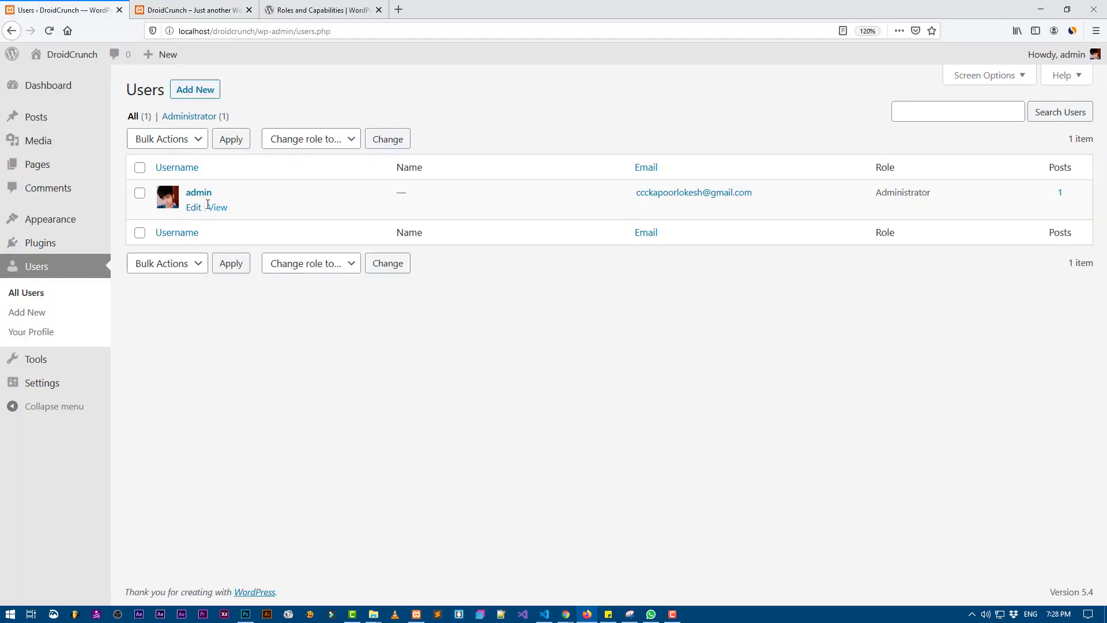
pyautogui.click(194, 207)
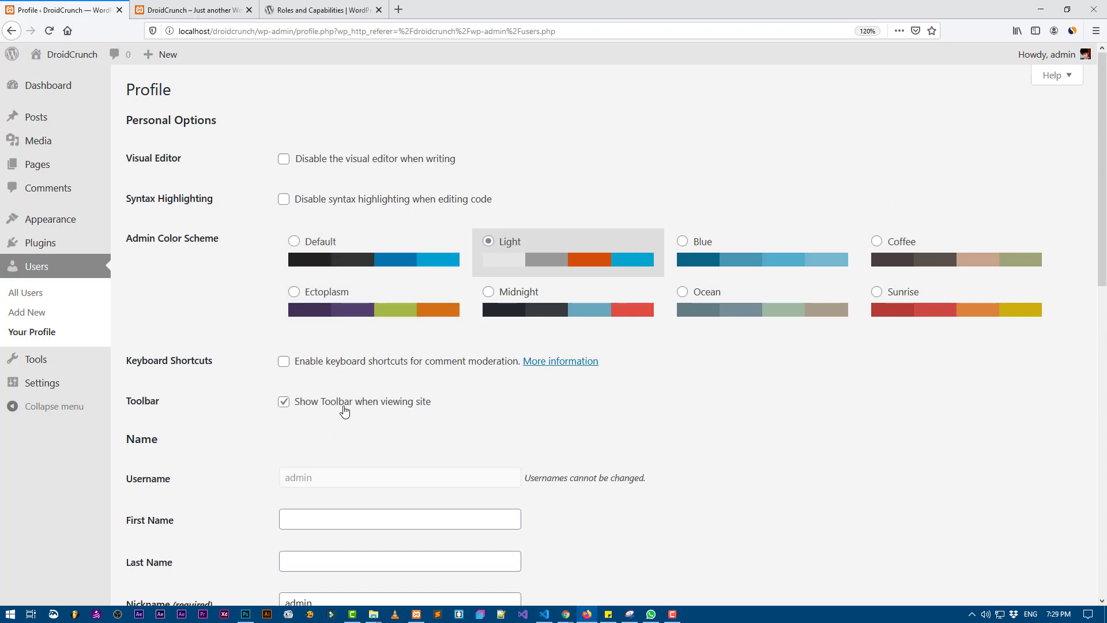
pyautogui.click(283, 404)
pyautogui.scroll(-15, 274, 593)
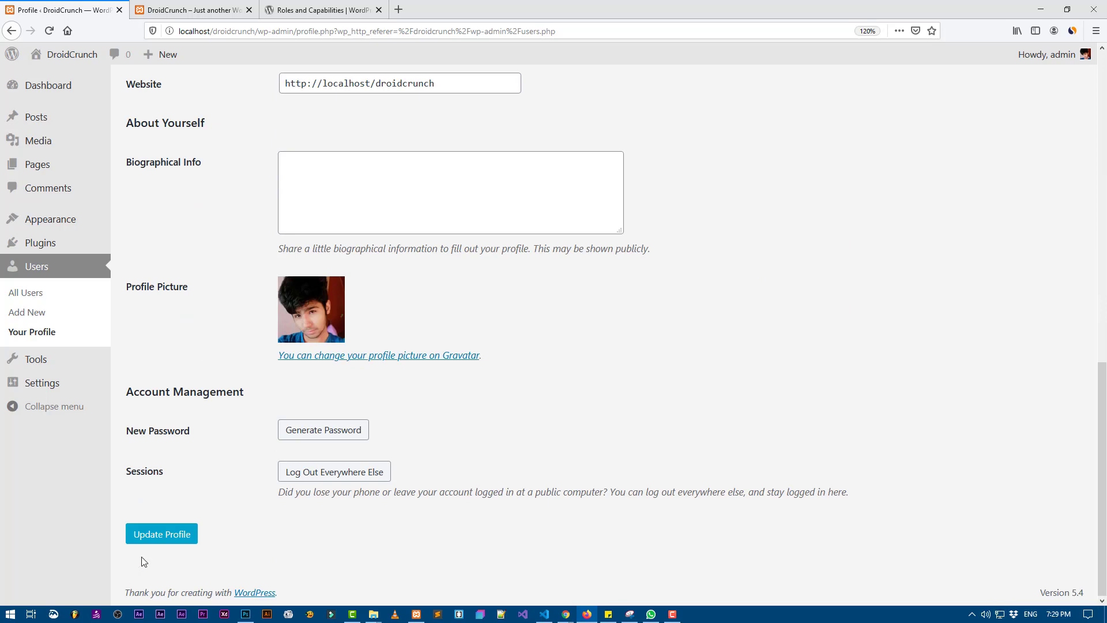
pyautogui.click(162, 534)
# Step: Reload the front page to confirm the toolbar is gone, then return to All Users
pyautogui.click(200, 11)
pyautogui.rightClick(205, 11)
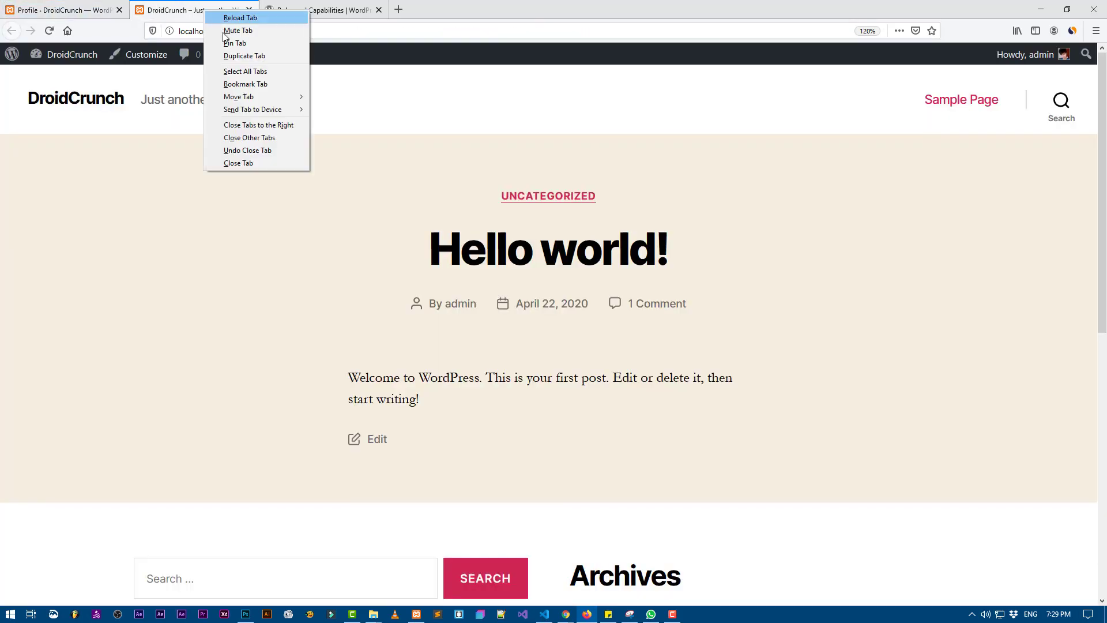
pyautogui.click(237, 18)
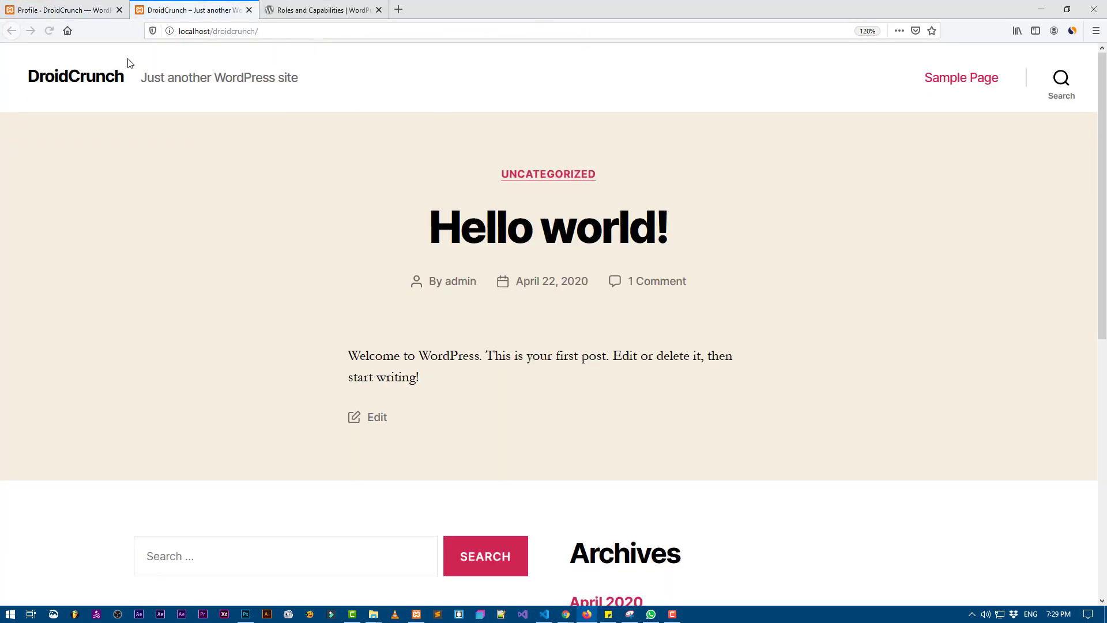
pyautogui.moveTo(110, 58); pyautogui.dragTo(931, 78)
pyautogui.moveTo(1105, 192)
pyautogui.mouseDown()
pyautogui.moveTo(1104, 449)
pyautogui.moveTo(1075, 33)
pyautogui.mouseUp()
pyautogui.click(200, 138)
pyautogui.click(72, 11)
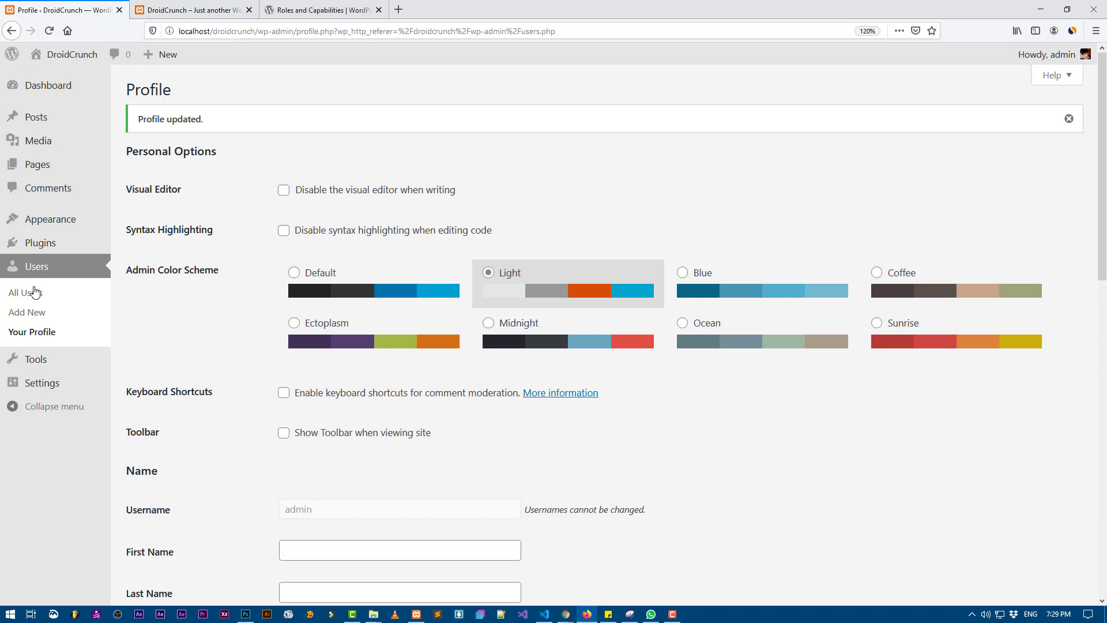
pyautogui.click(35, 292)
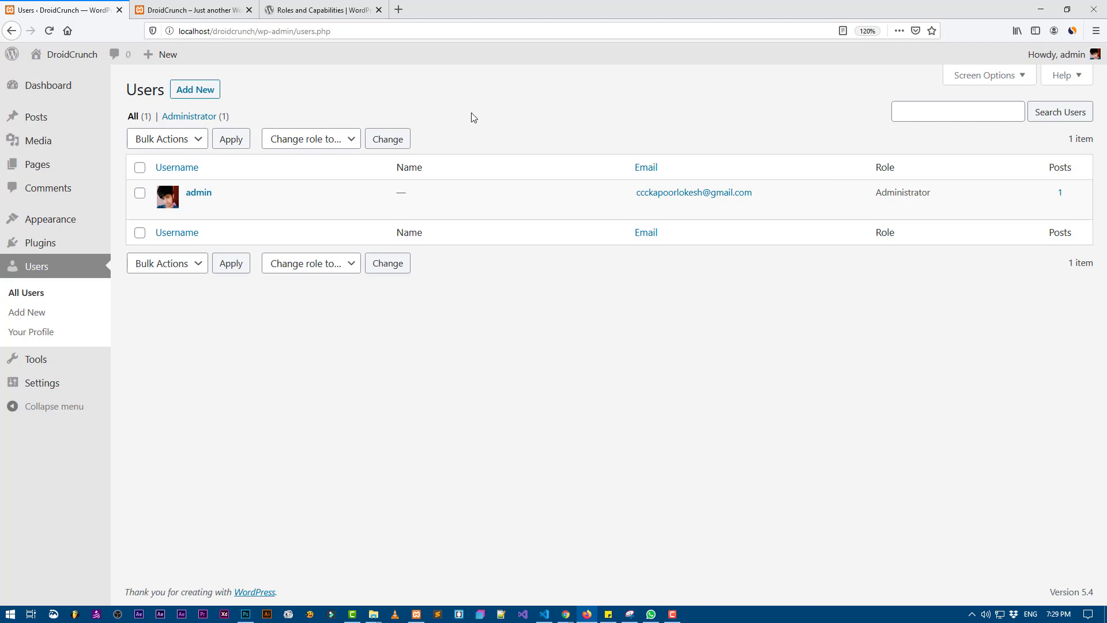
# Step: Search 'wordpress user roles documentation' in a new tab
pyautogui.click(398, 10)
pyautogui.write('word')
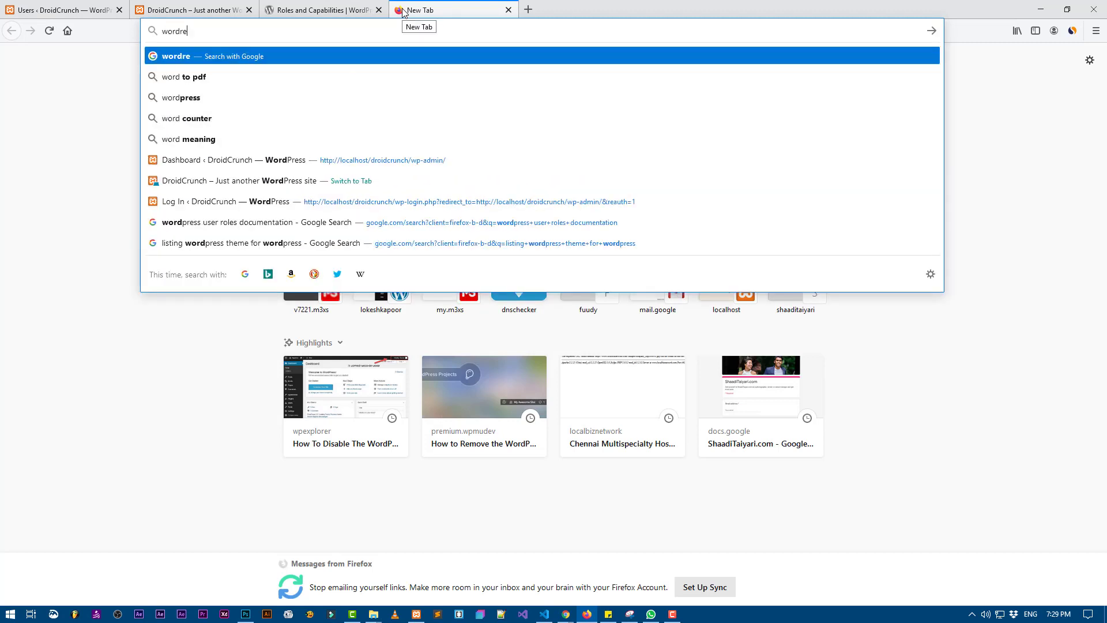
pyautogui.write('press us')
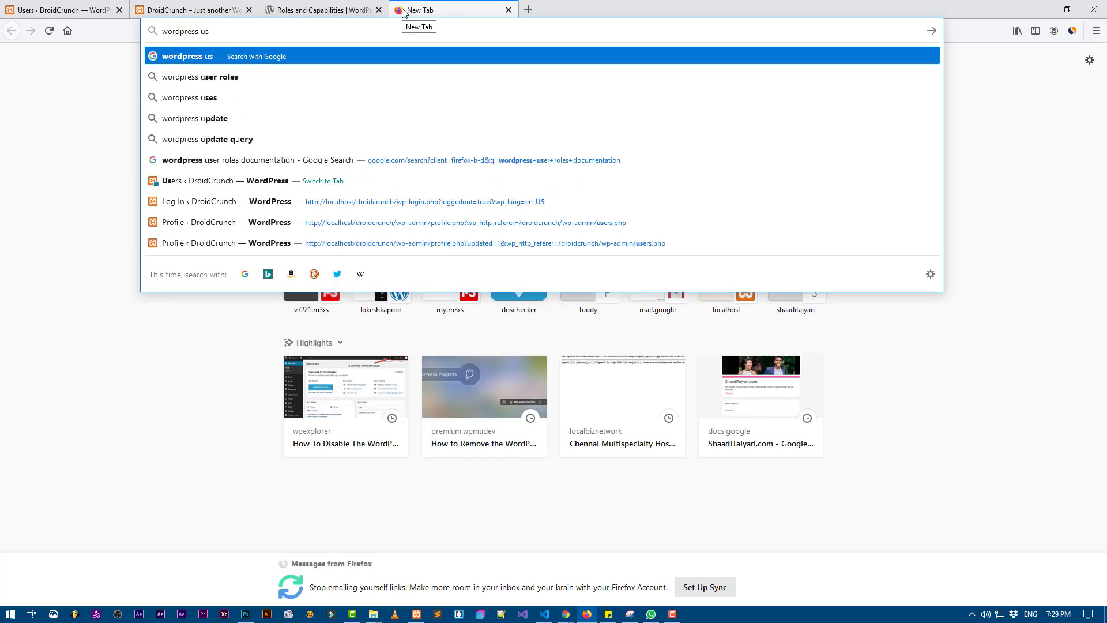
pyautogui.write('er roles ')
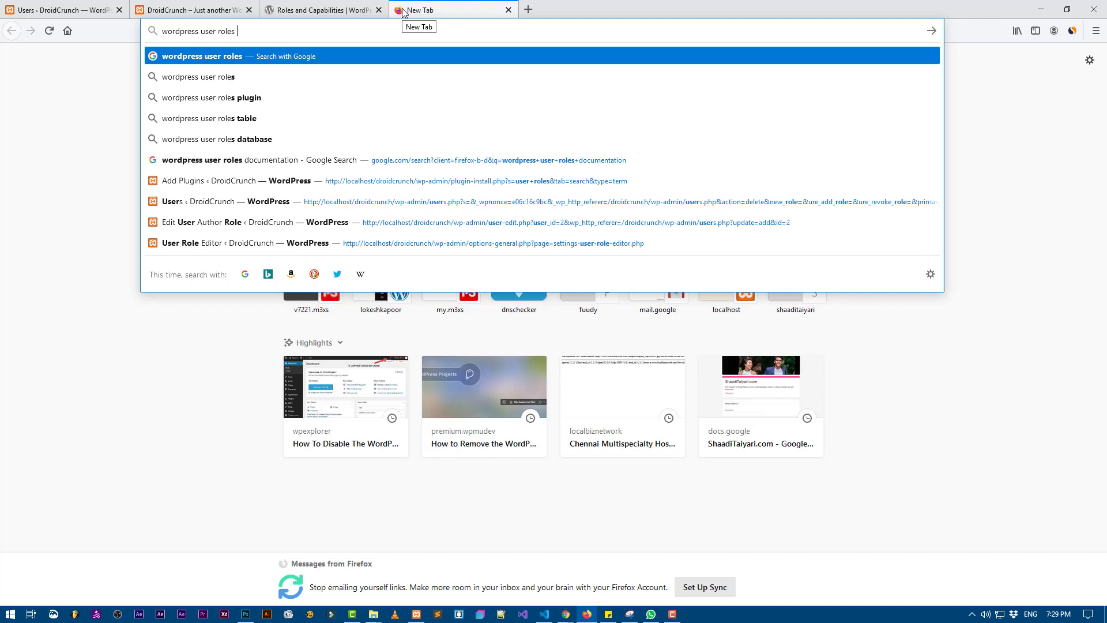
pyautogui.write('docu')
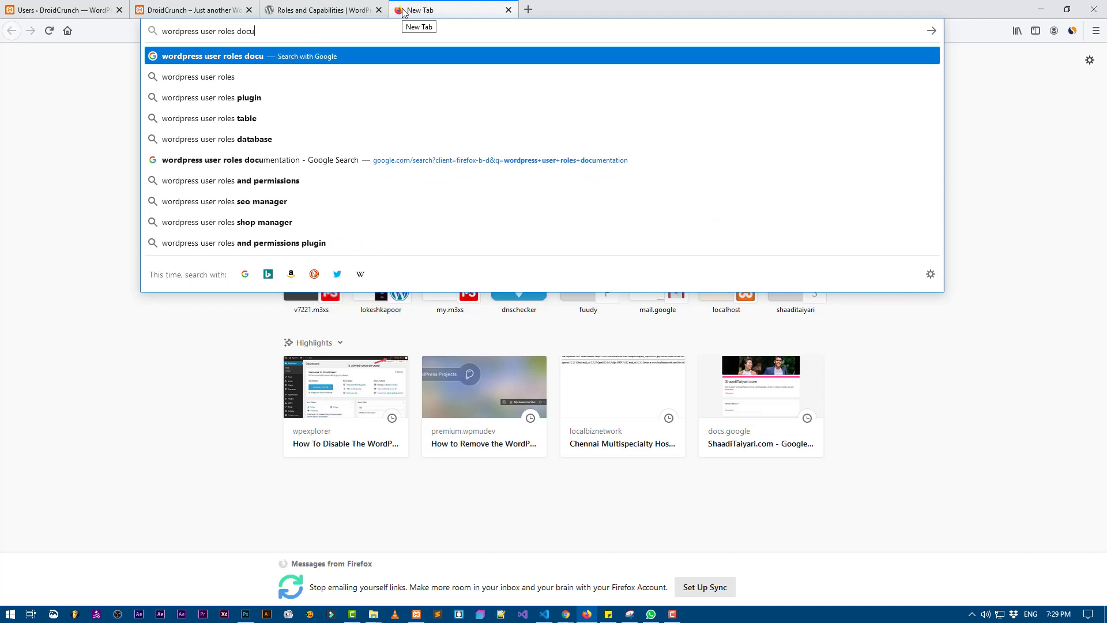
pyautogui.write('mentation')
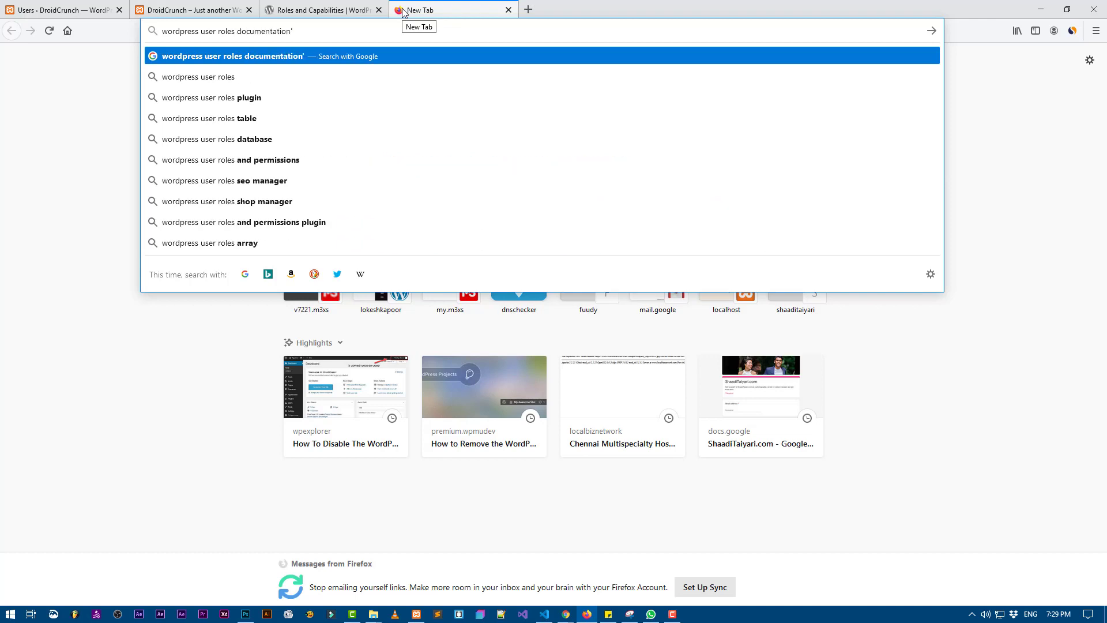
pyautogui.press('Return')
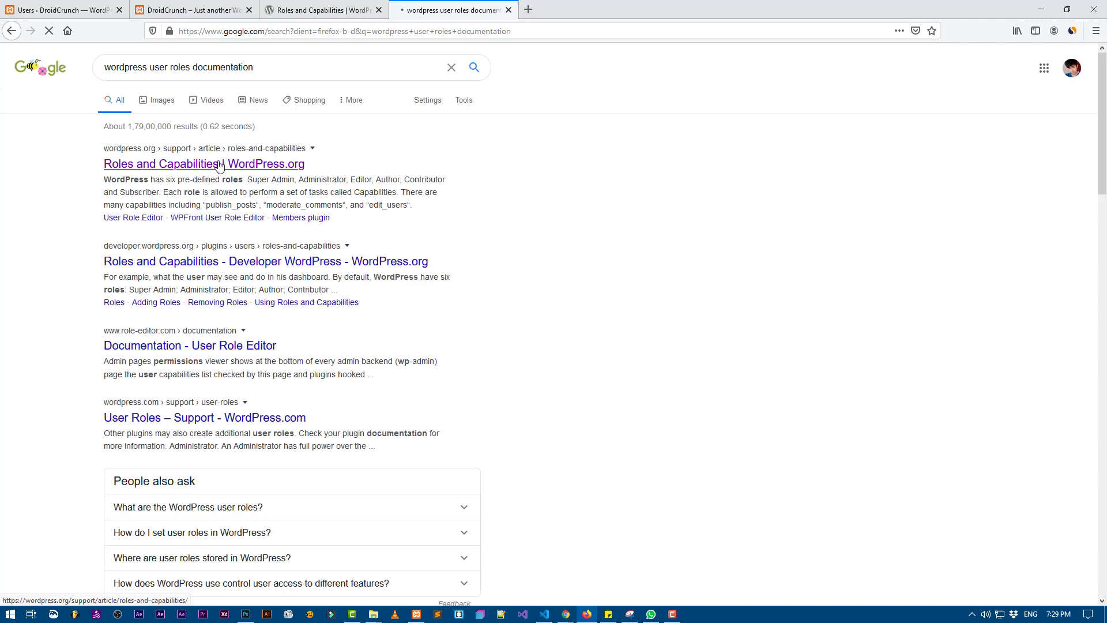
# Step: Open the Roles and Capabilities article and highlight the editor and author role slugs
pyautogui.click(252, 167)
pyautogui.scroll(-2, 615, 286)
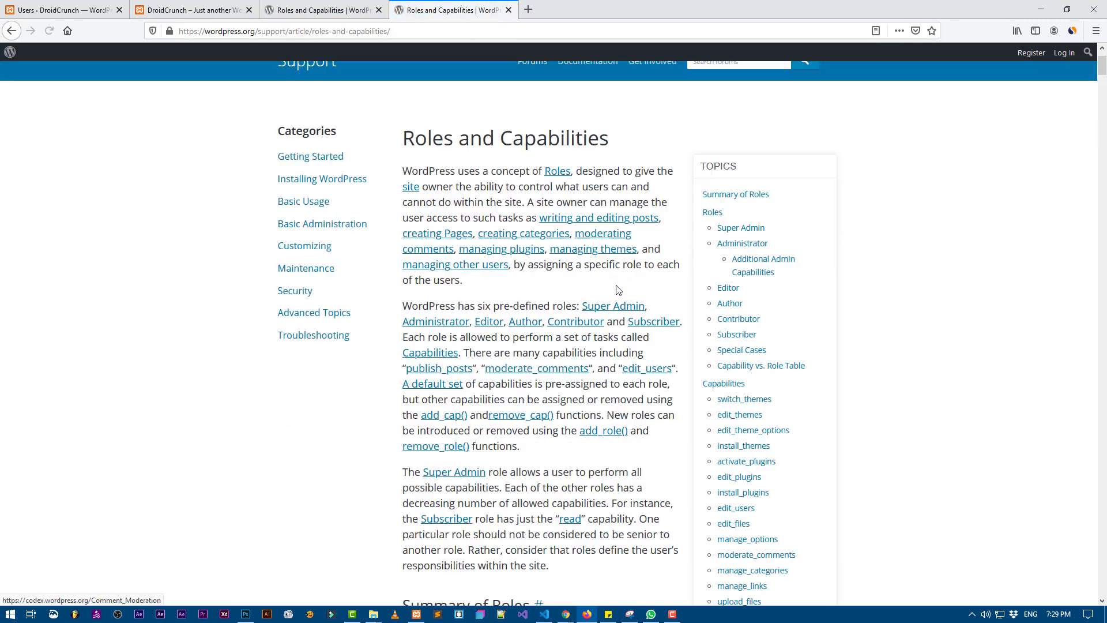
pyautogui.scroll(-3, 612, 286)
pyautogui.scroll(-3, 609, 288)
pyautogui.scroll(1, 461, 179)
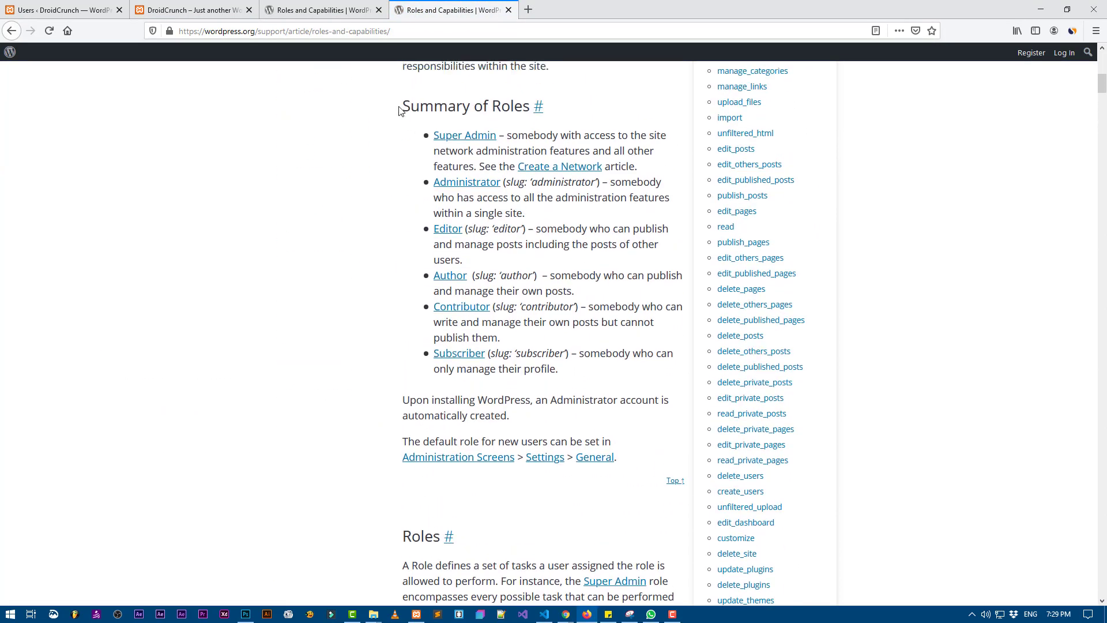
pyautogui.moveTo(399, 110); pyautogui.dragTo(577, 112)
pyautogui.click(533, 132)
pyautogui.moveTo(495, 228); pyautogui.dragTo(515, 230)
pyautogui.moveTo(502, 276); pyautogui.dragTo(530, 274)
# Step: Search the plugin directory for 'user roles' from Plugins > Add New
pyautogui.click(90, 11)
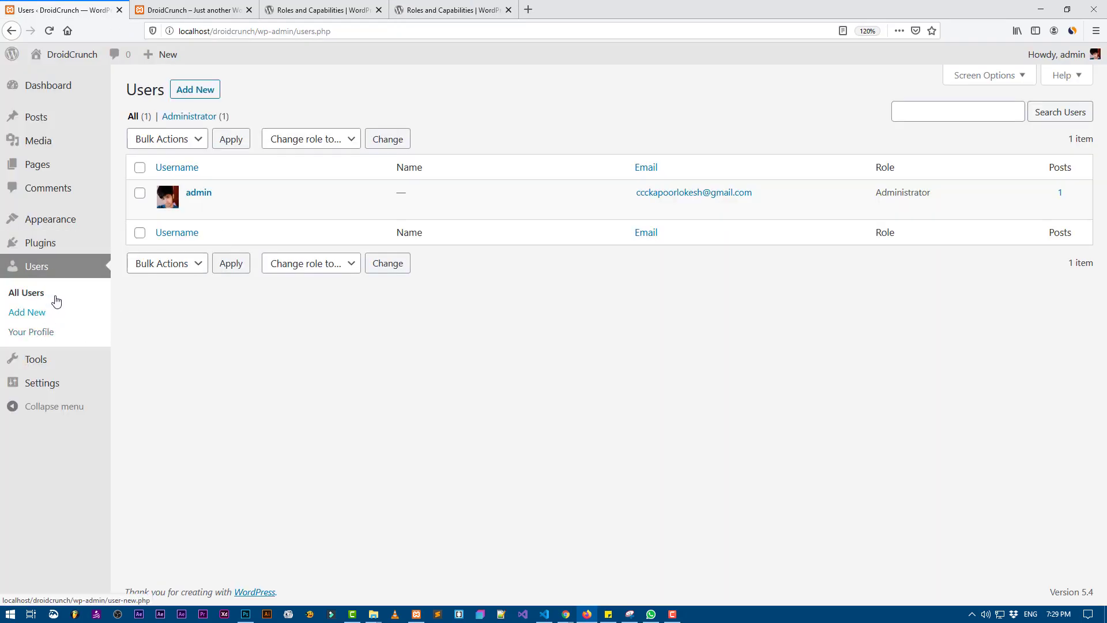
pyautogui.click(147, 263)
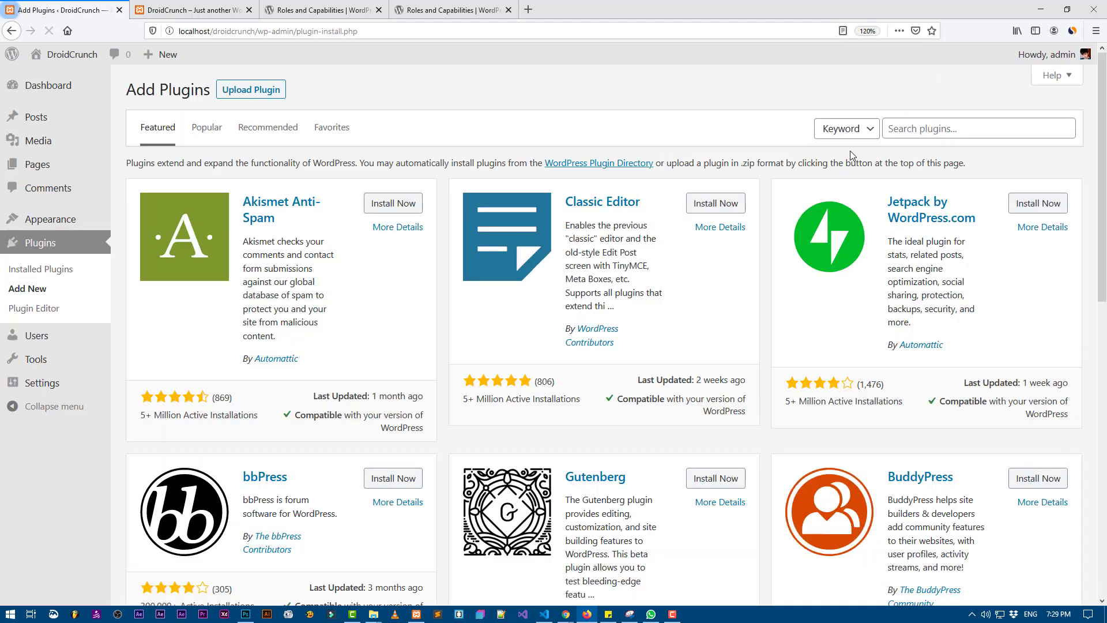
pyautogui.click(900, 135)
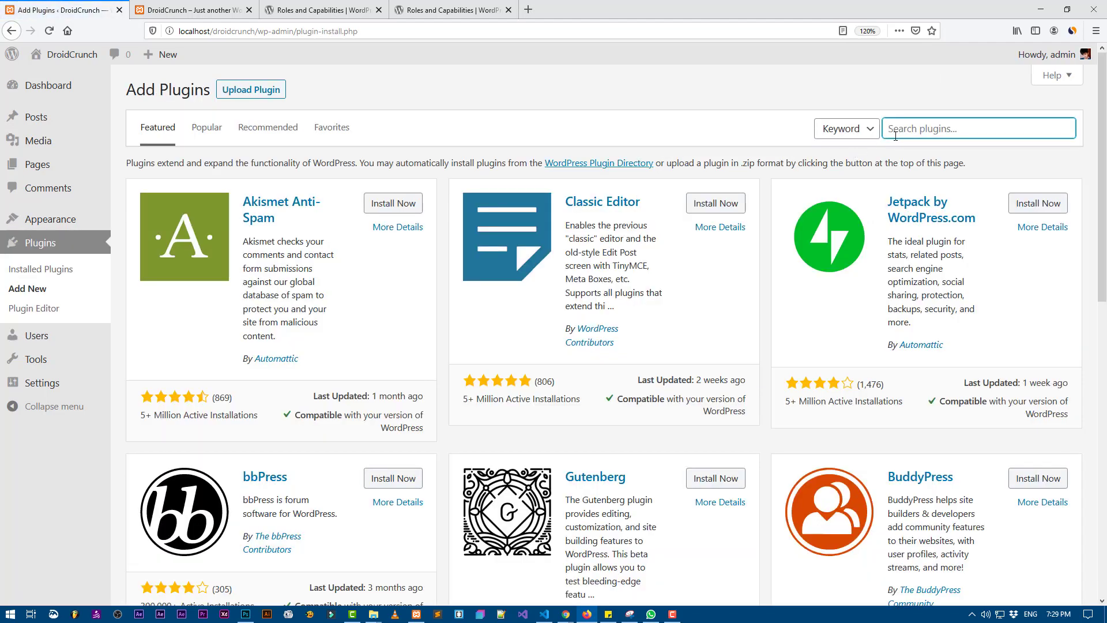
pyautogui.write('user roles')
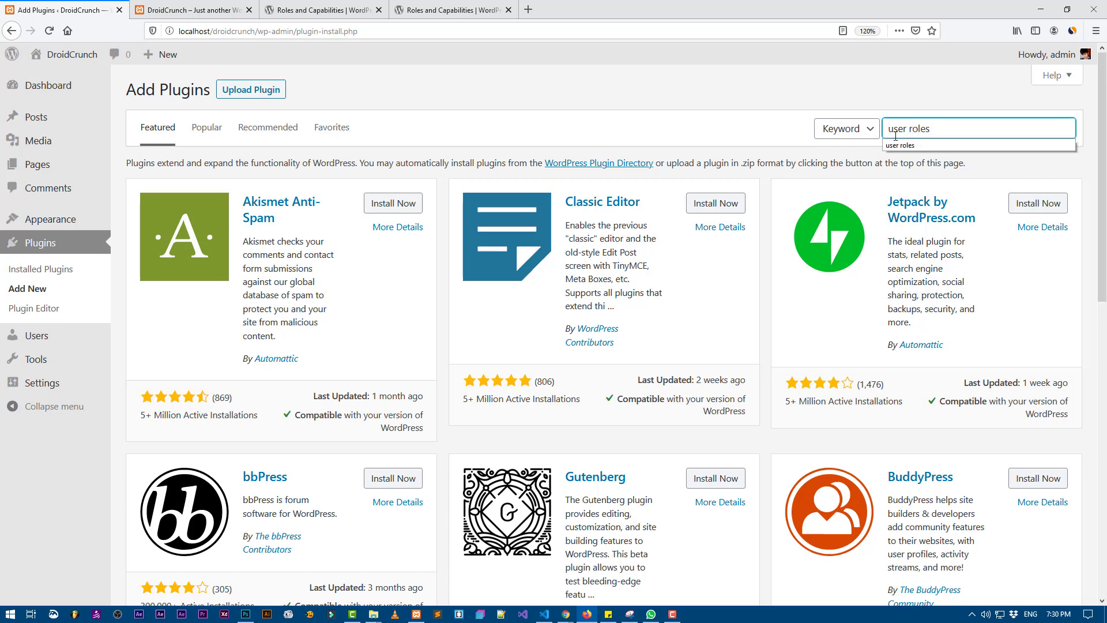
pyautogui.press('Return')
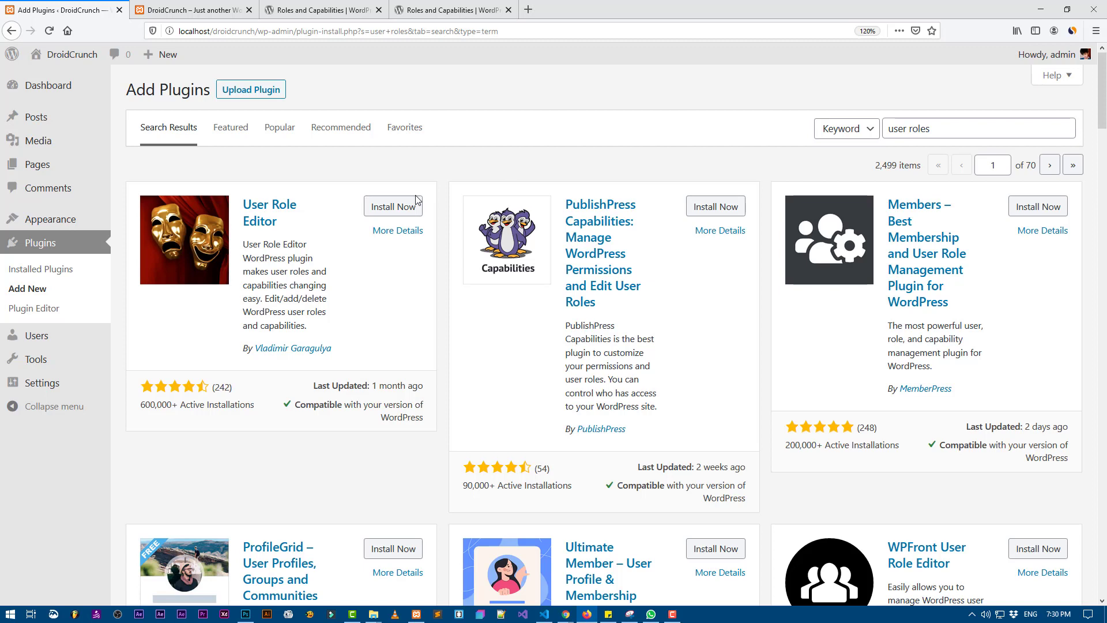
# Step: Install and activate User Role Editor and open its settings page
pyautogui.click(394, 212)
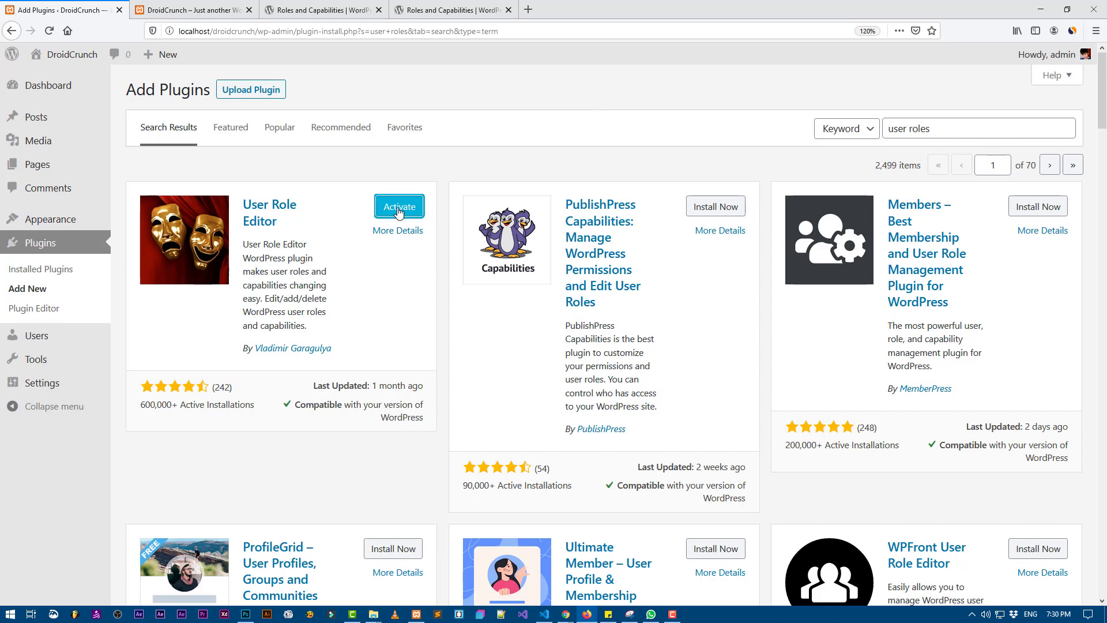
pyautogui.click(399, 207)
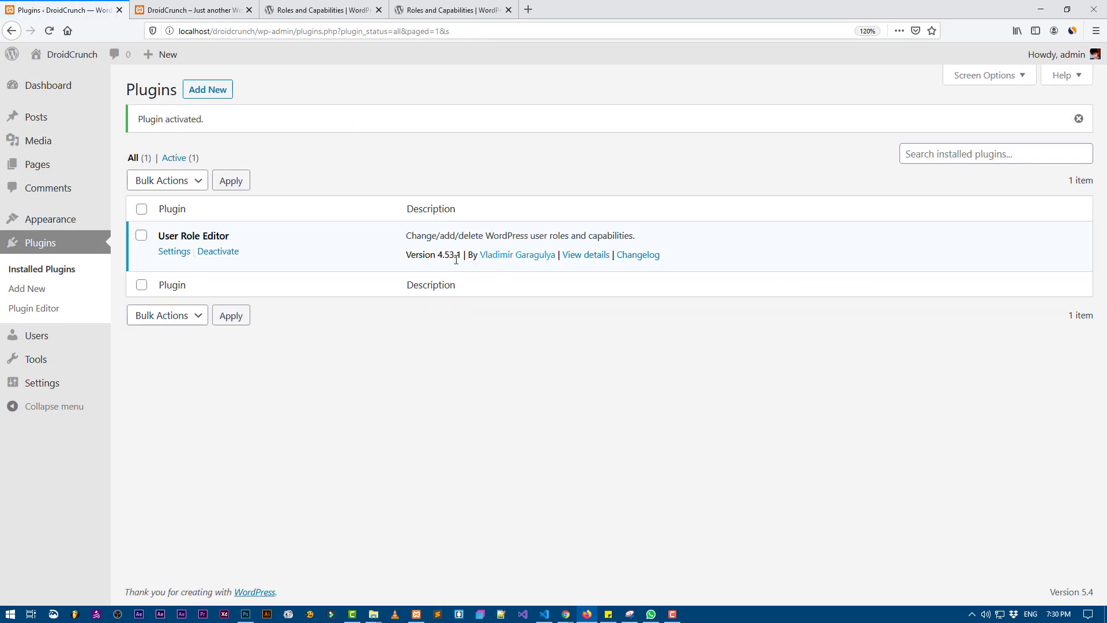
pyautogui.click(183, 256)
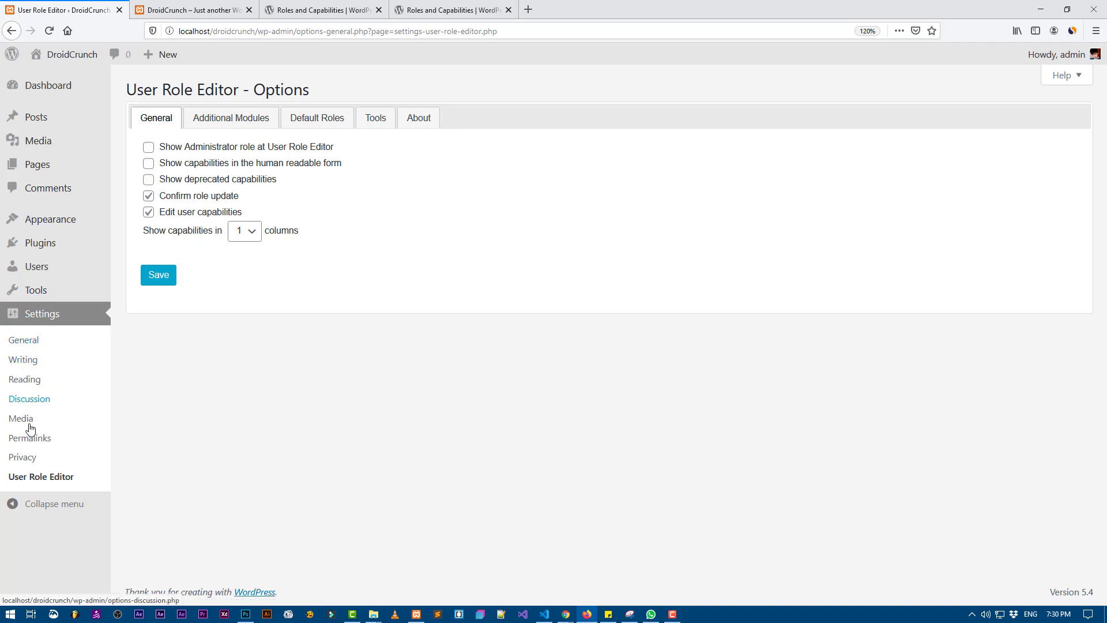
# Step: Start a new user with username, suggested email, first name Author and last name filled
pyautogui.moveTo(36, 267)
pyautogui.click(144, 271)
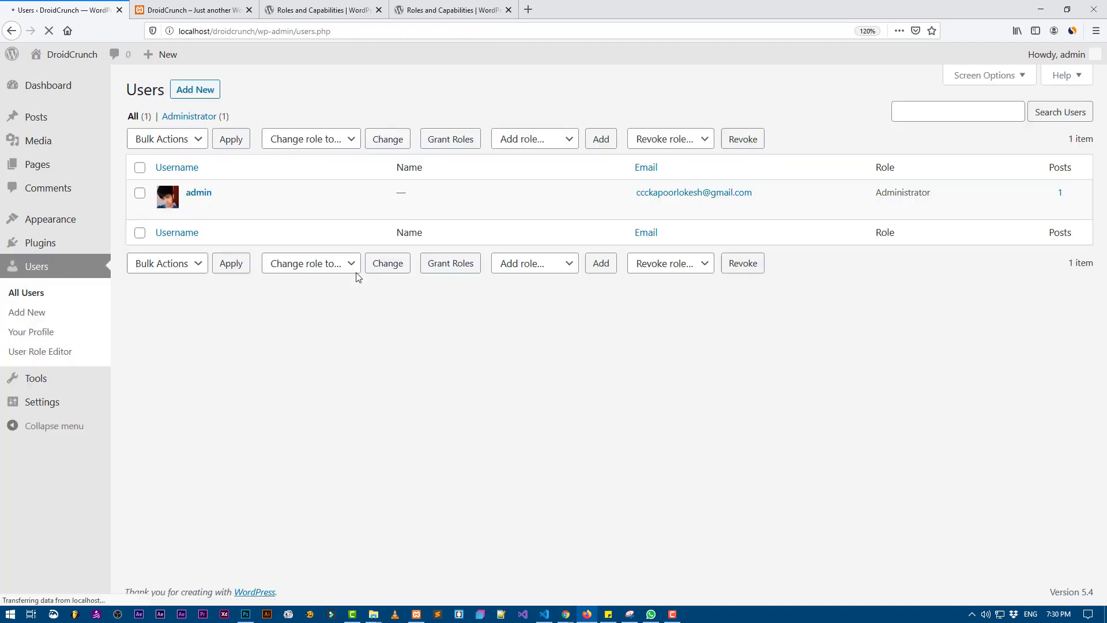
pyautogui.click(205, 94)
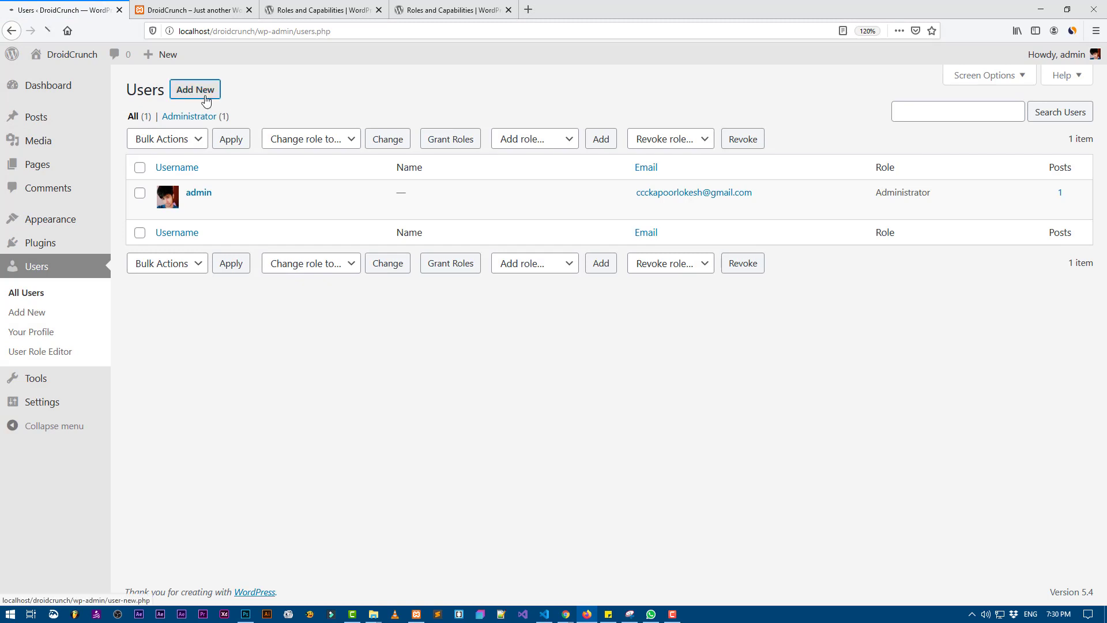
pyautogui.click(337, 155)
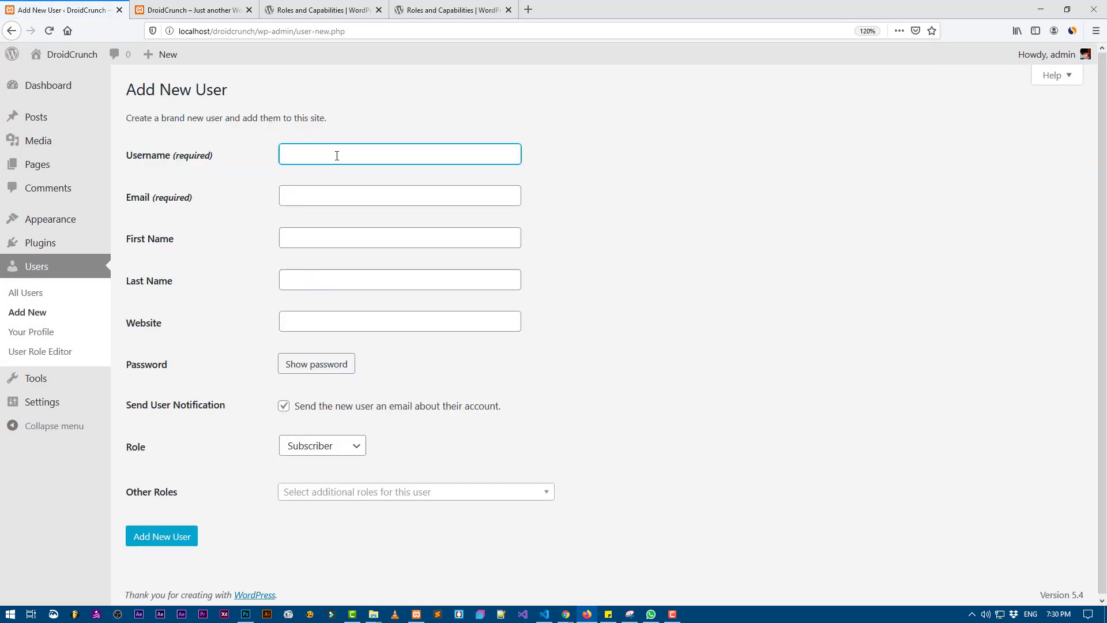
pyautogui.write('author')
pyautogui.press('Tab')
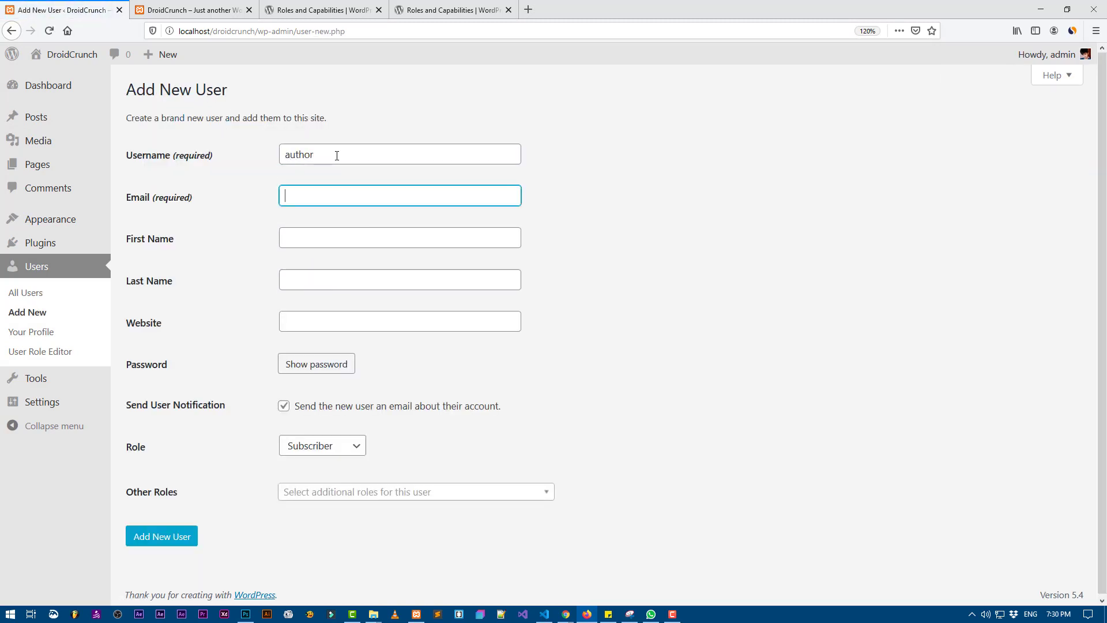
pyautogui.write('test')
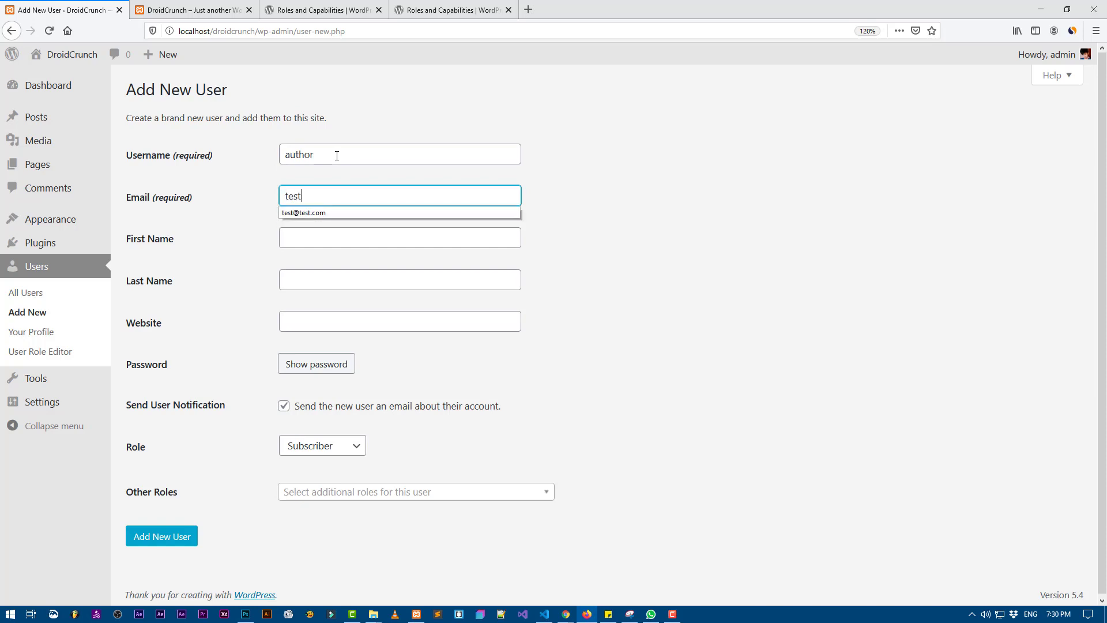
pyautogui.click(379, 213)
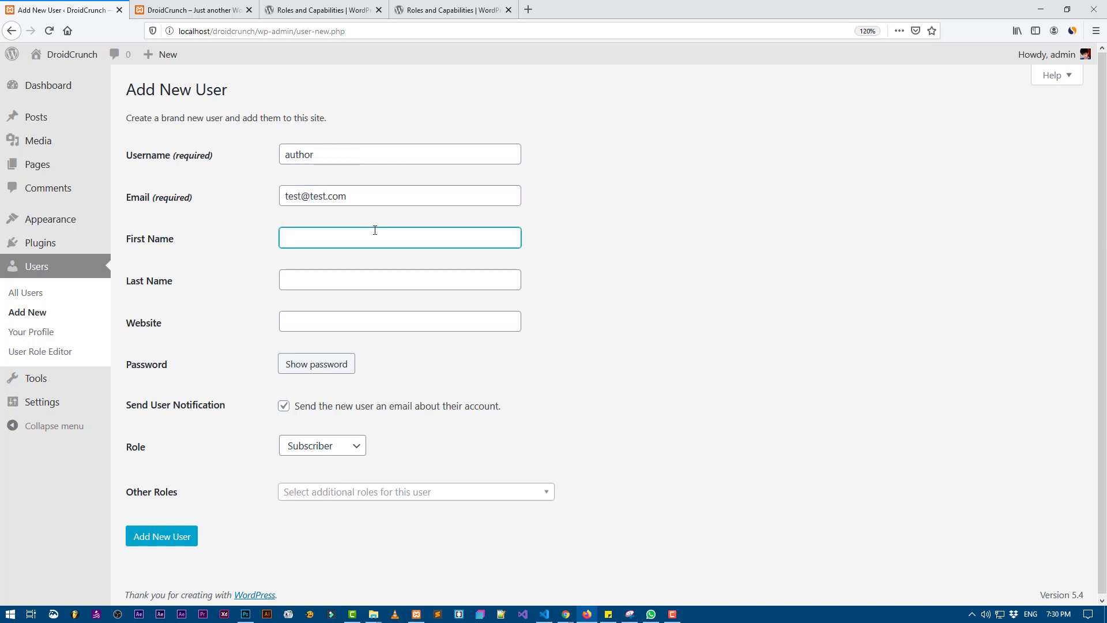
pyautogui.write('Aut')
pyautogui.press('Down')
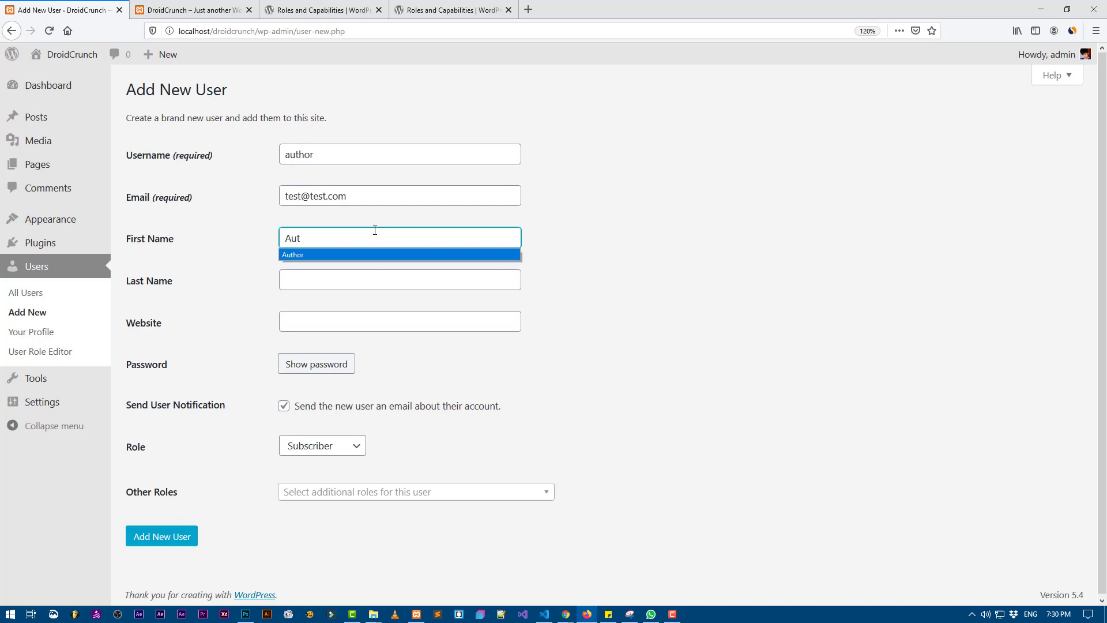
pyautogui.press('Tab')
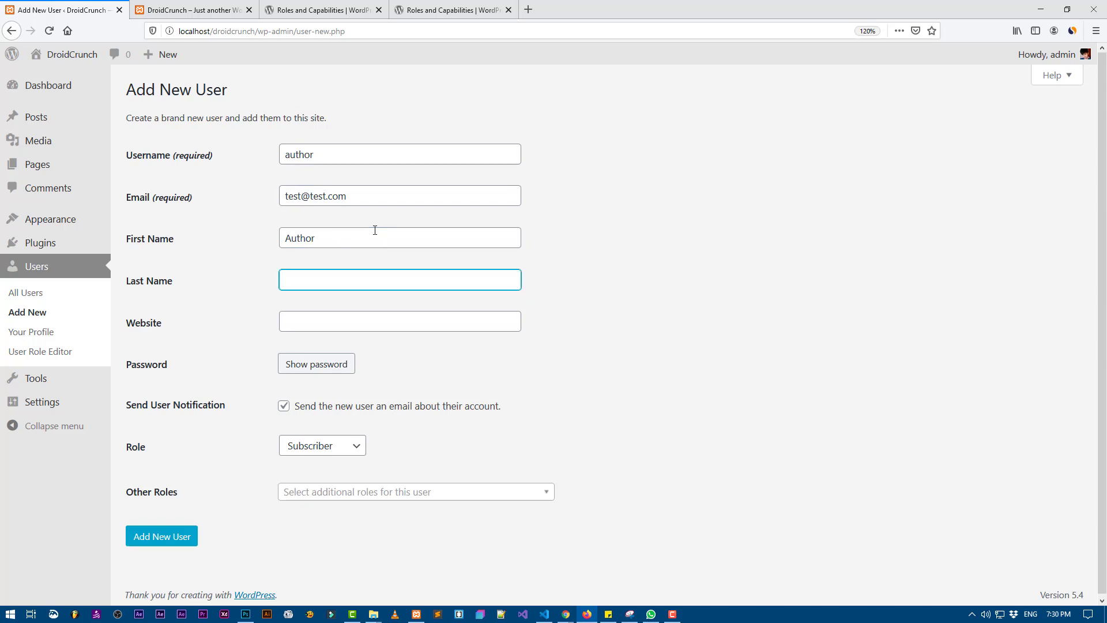
pyautogui.write('Role')
pyautogui.press('Tab')
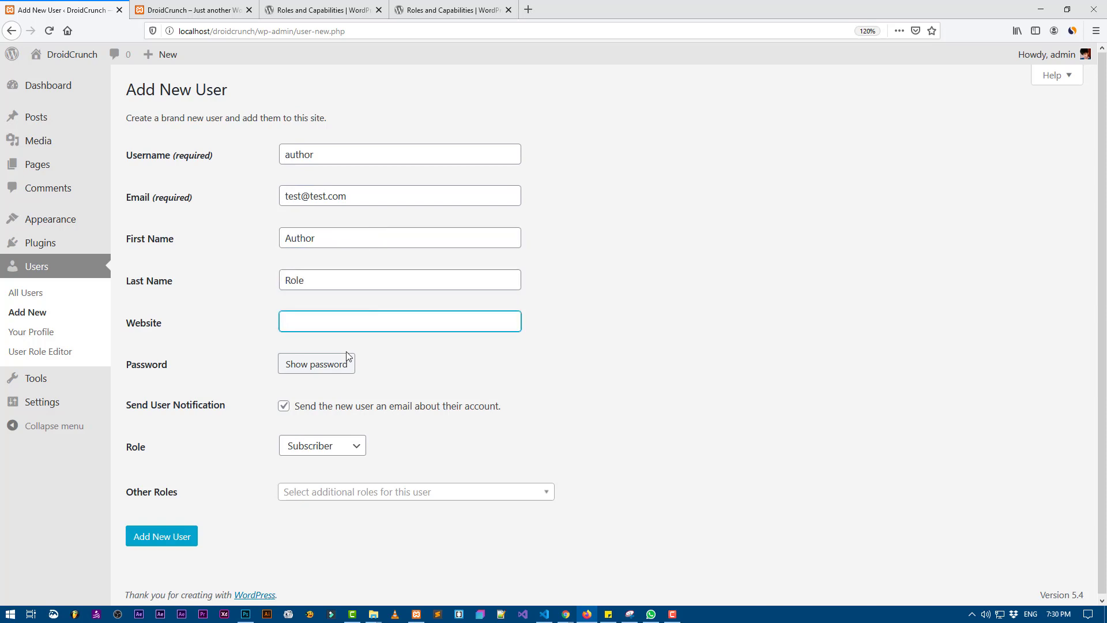
# Step: Set a weak password, skip the notification email, assign the Author role, and create the user
pyautogui.click(325, 365)
pyautogui.hotkey('ctrl', 'shift', 'Left')
pyautogui.hotkey('ctrl', 'shift', 'Left')
pyautogui.hotkey('ctrl', 'shift', 'Left')
pyautogui.hotkey('ctrl', 'shift', 'Left')
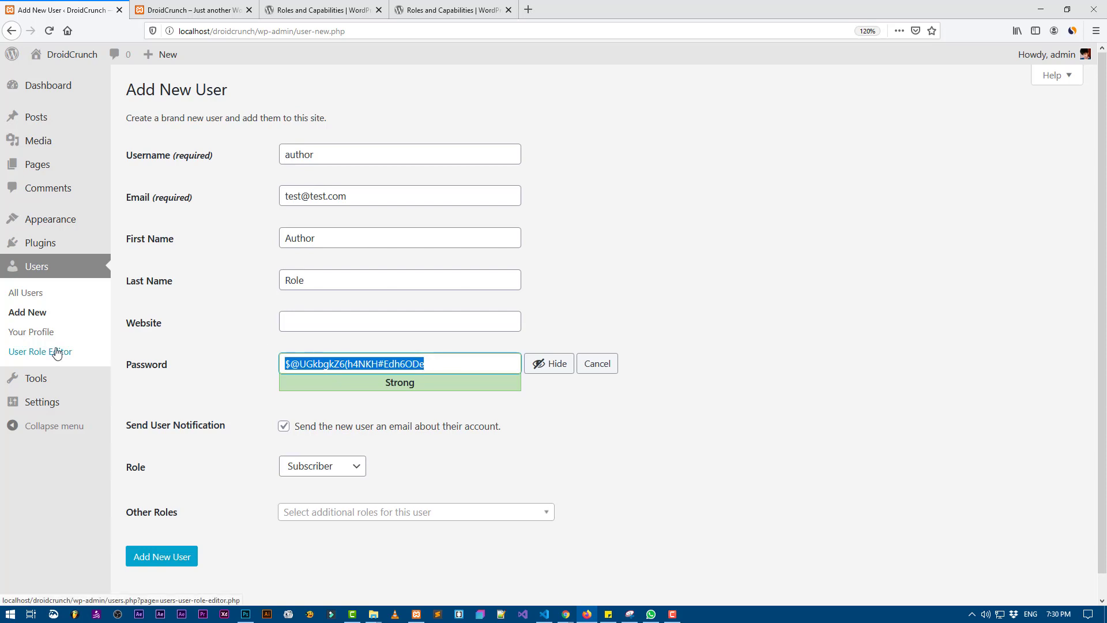
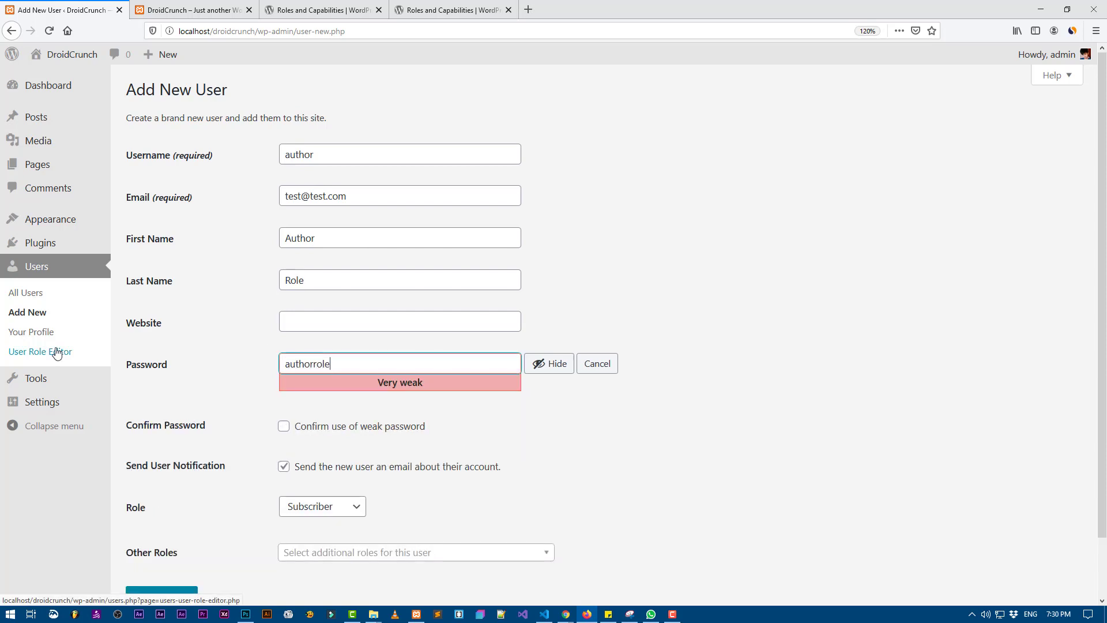
pyautogui.click(285, 426)
pyautogui.scroll(-1, 216, 436)
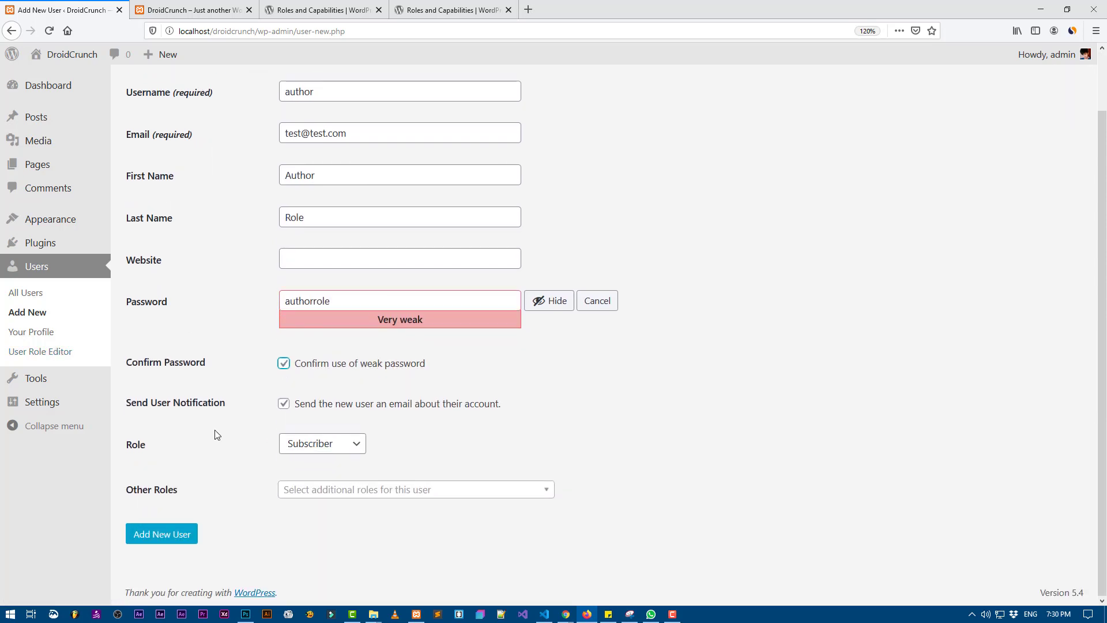
pyautogui.click(284, 404)
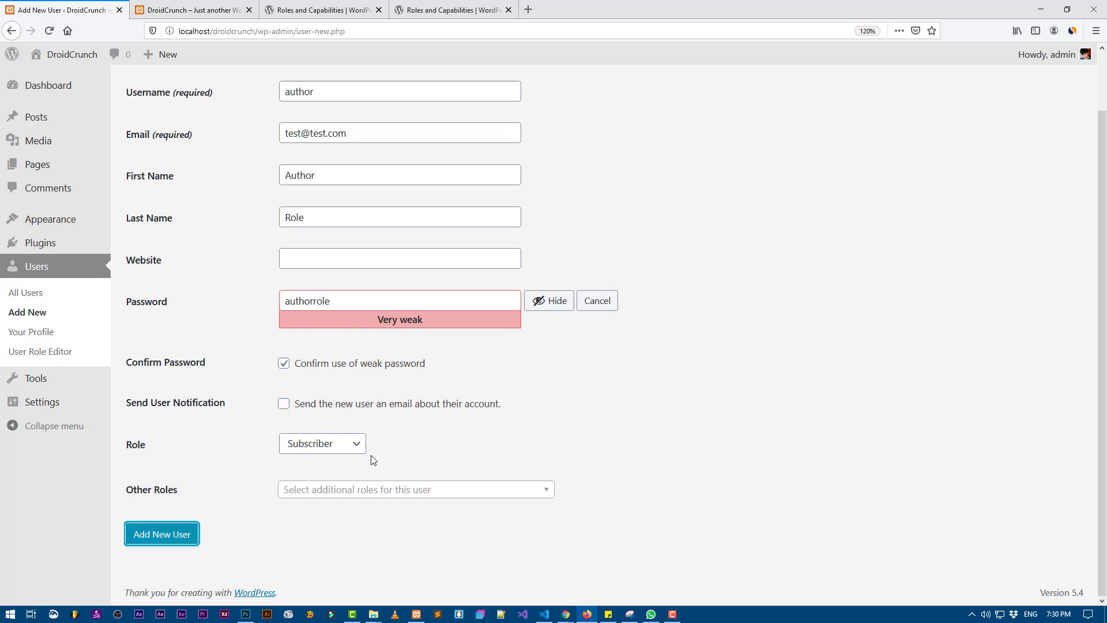
pyautogui.click(351, 447)
pyautogui.click(327, 512)
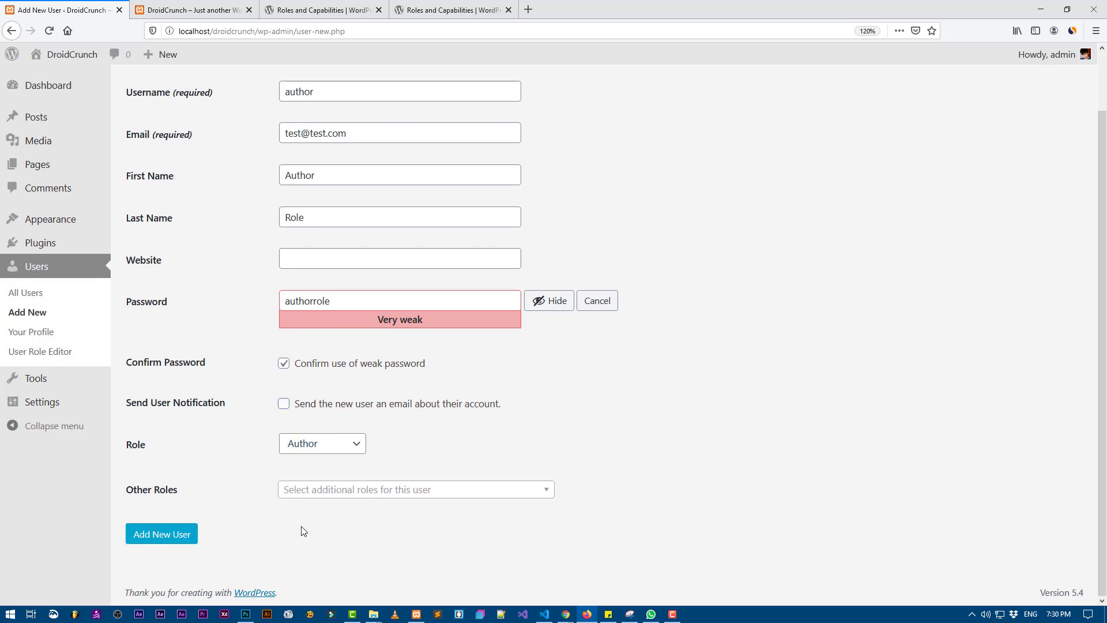
pyautogui.click(183, 536)
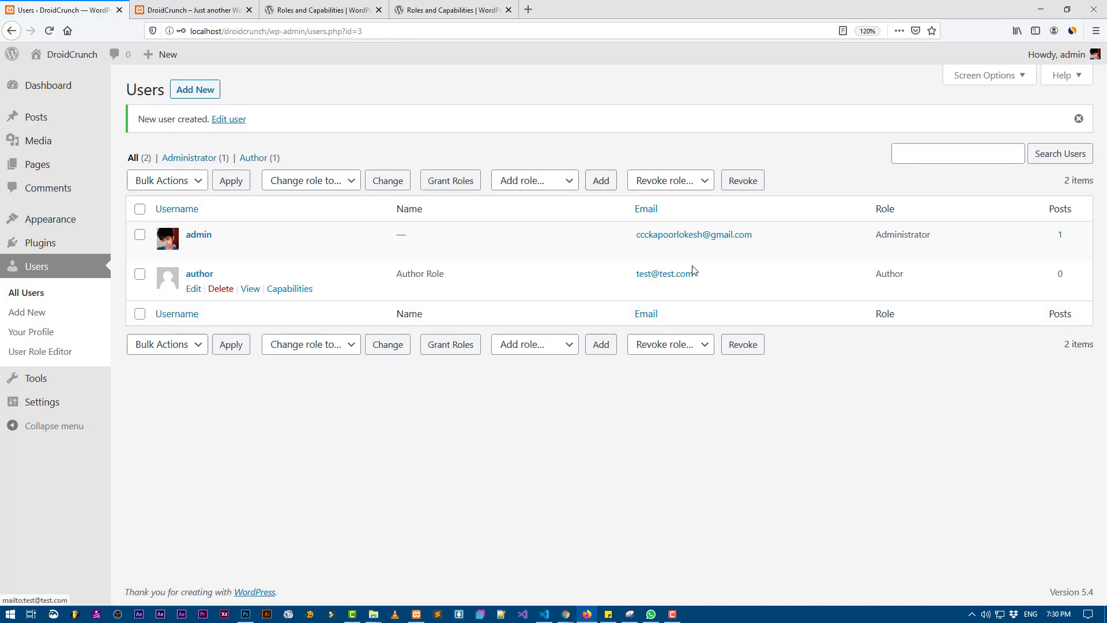
pyautogui.moveTo(901, 241)
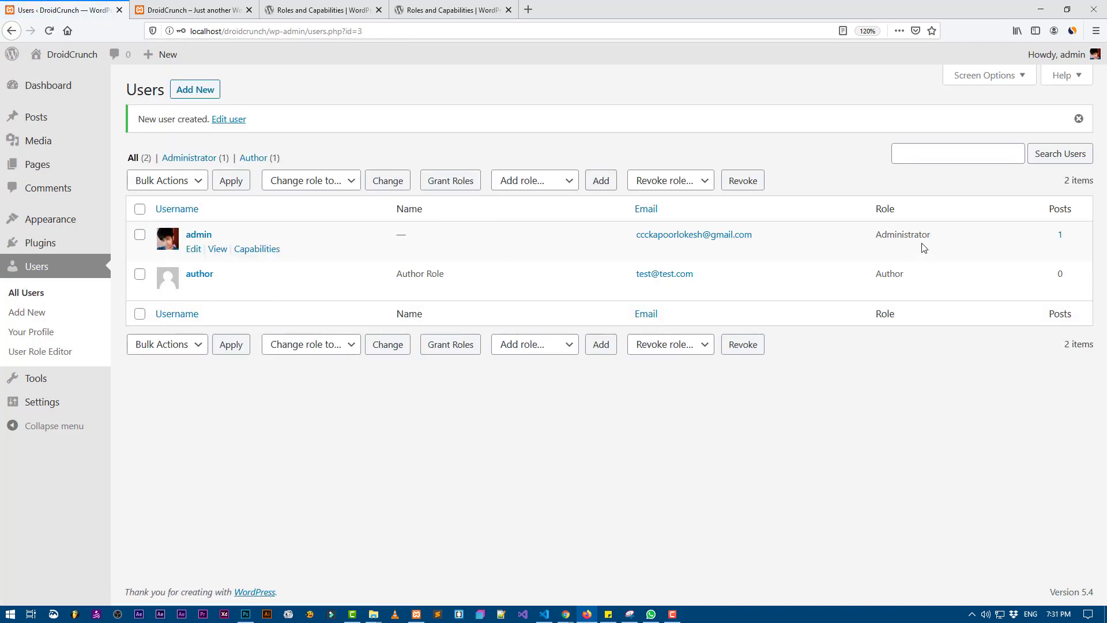
# Step: Highlight the new user's Author role in the list, then log out of the admin account
pyautogui.doubleClick(884, 209)
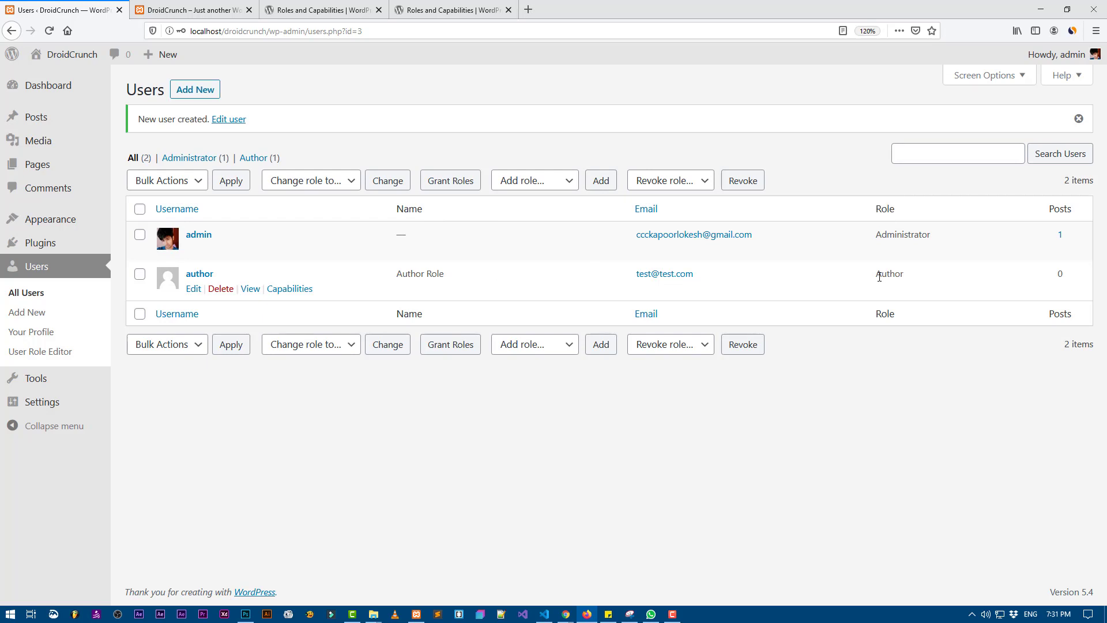
pyautogui.moveTo(881, 276); pyautogui.dragTo(923, 281)
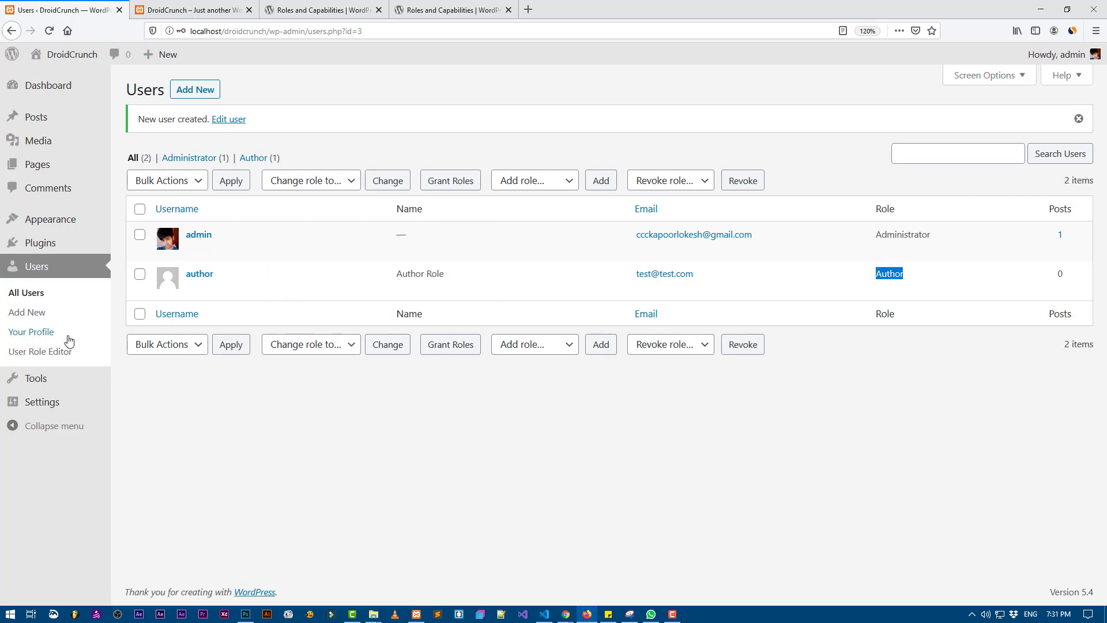
pyautogui.moveTo(1057, 54)
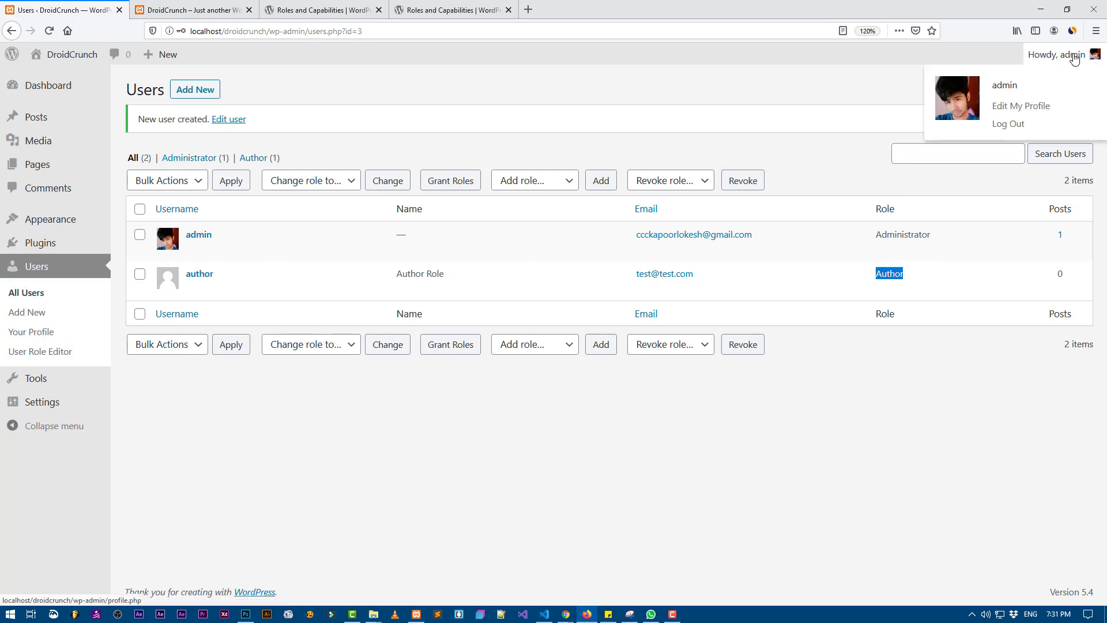
pyautogui.click(996, 127)
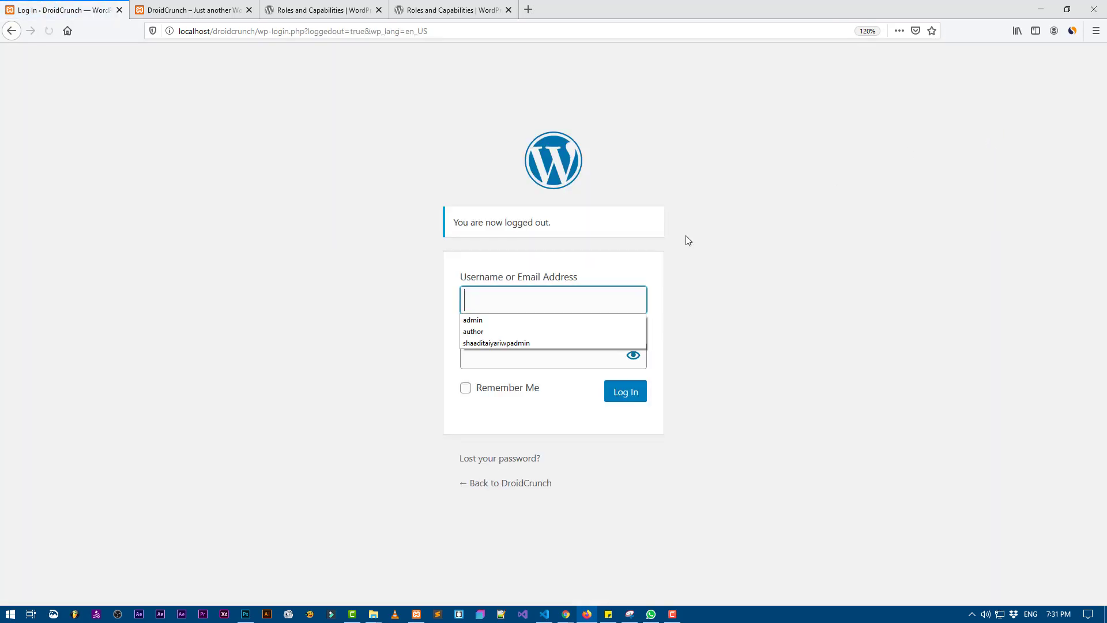
pyautogui.write('autho')
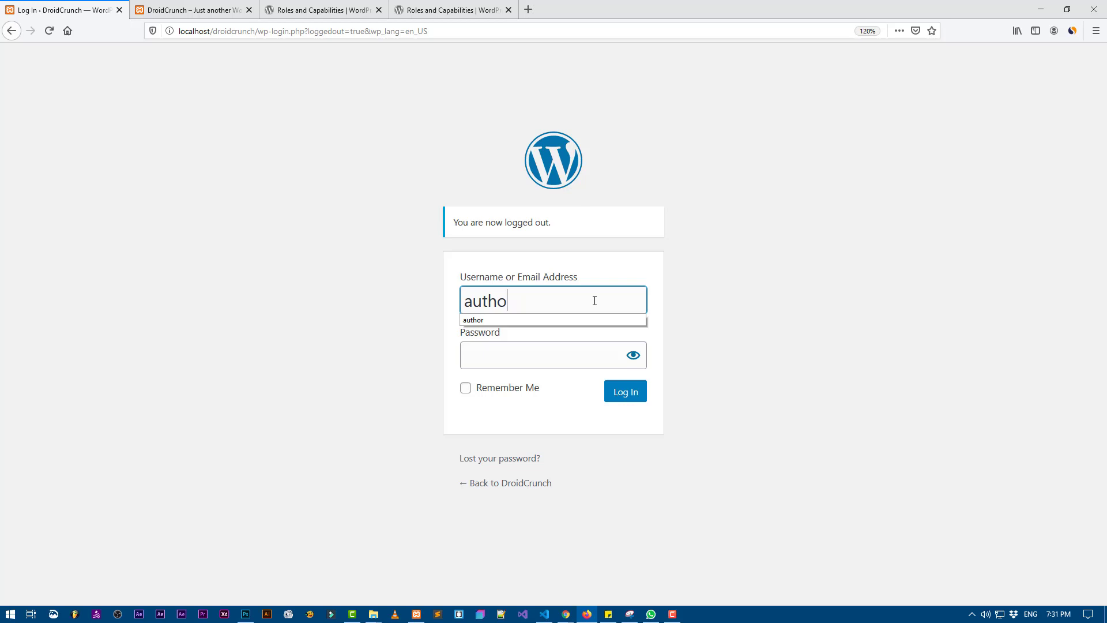
pyautogui.write('r')
# Step: Log in as the author user and open the public site in two new tabs
pyautogui.press('Tab')
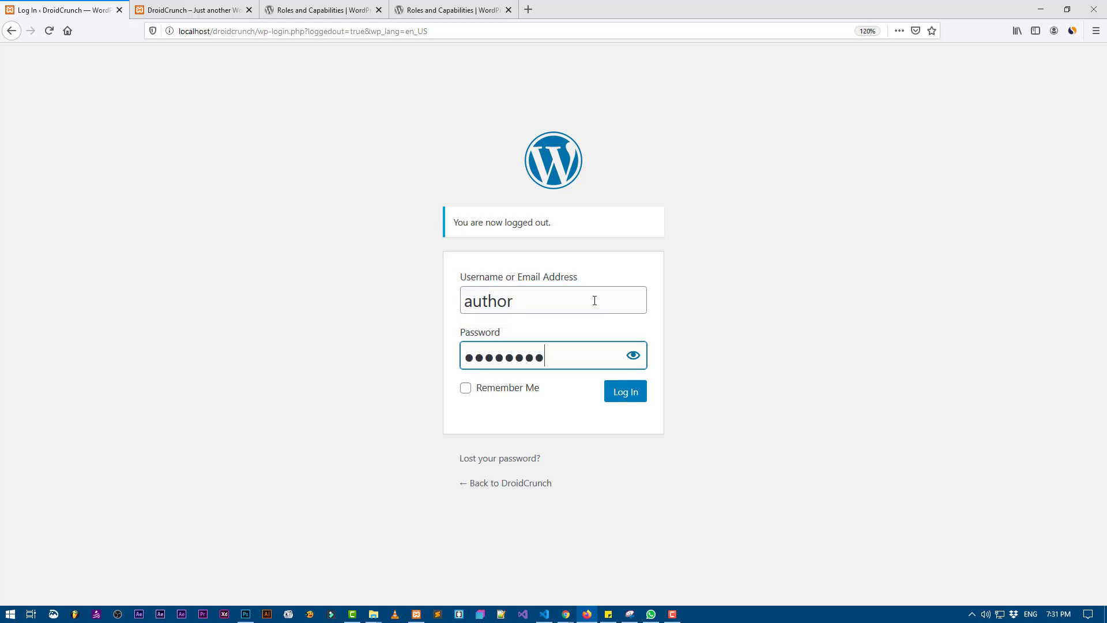
pyautogui.press('Return')
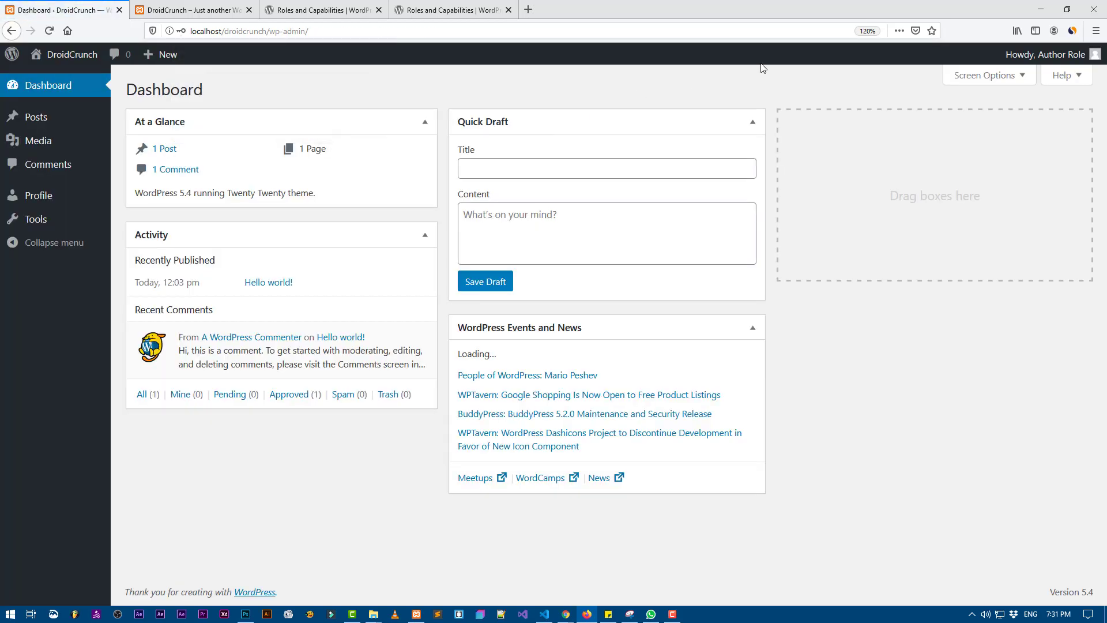
pyautogui.middleClick(61, 55)
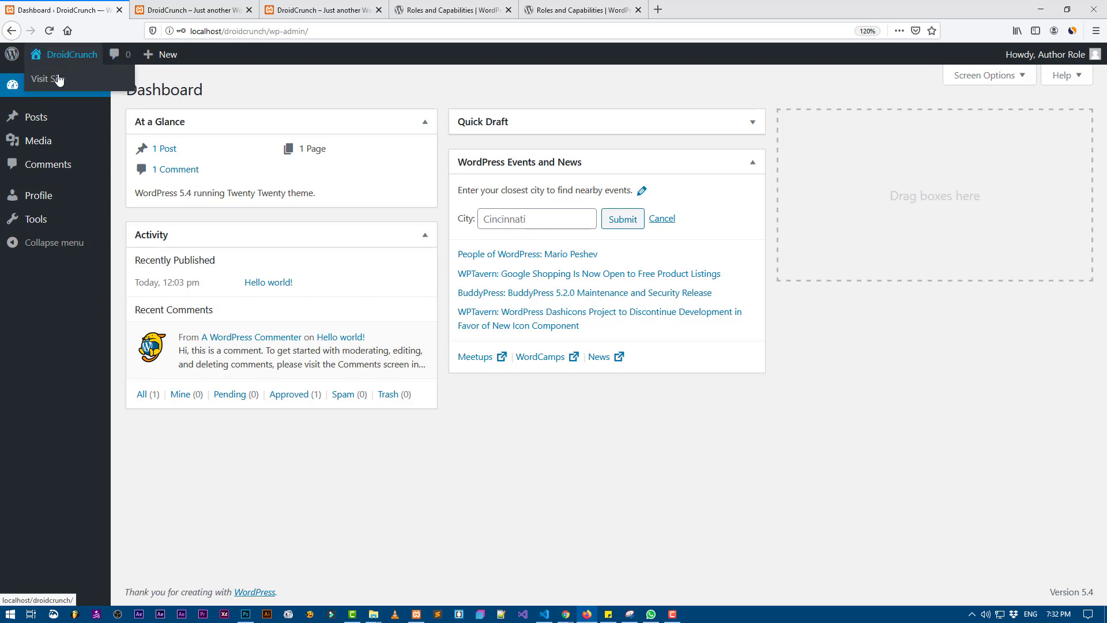
pyautogui.rightClick(57, 79)
pyautogui.click(95, 89)
pyautogui.click(216, 10)
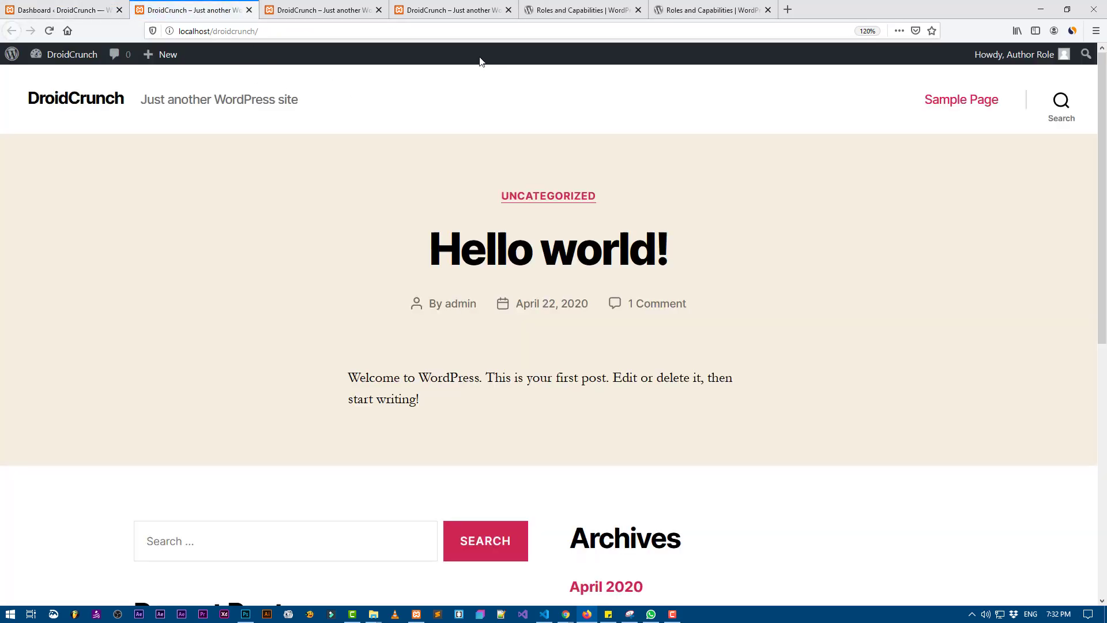
# Step: Compare the site tabs with and without the admin toolbar against the Dashboard
pyautogui.click(71, 10)
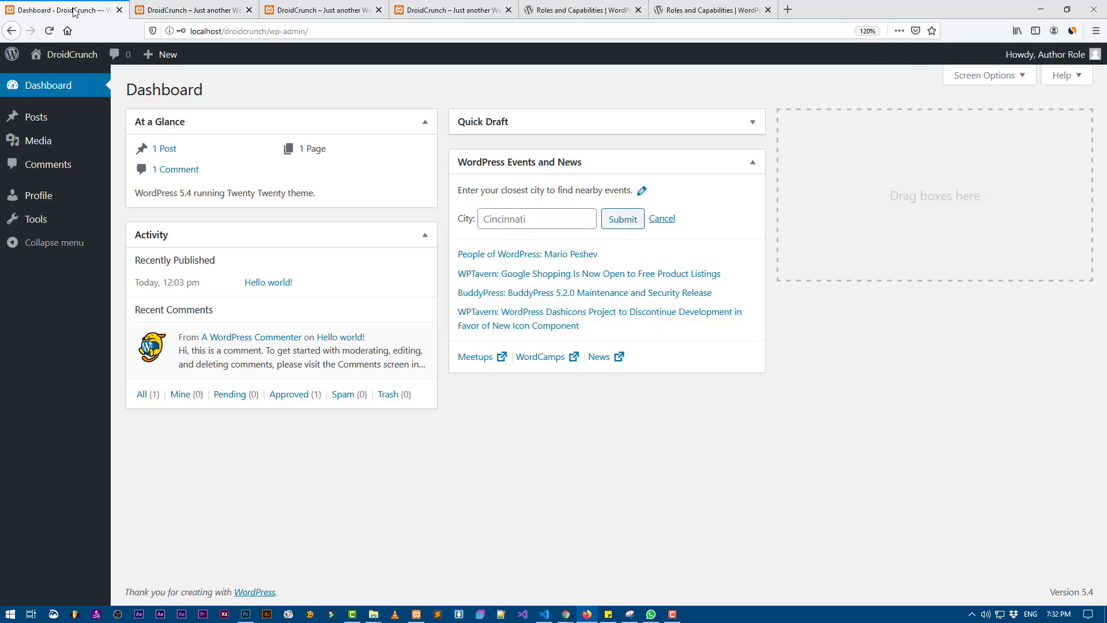
pyautogui.click(177, 8)
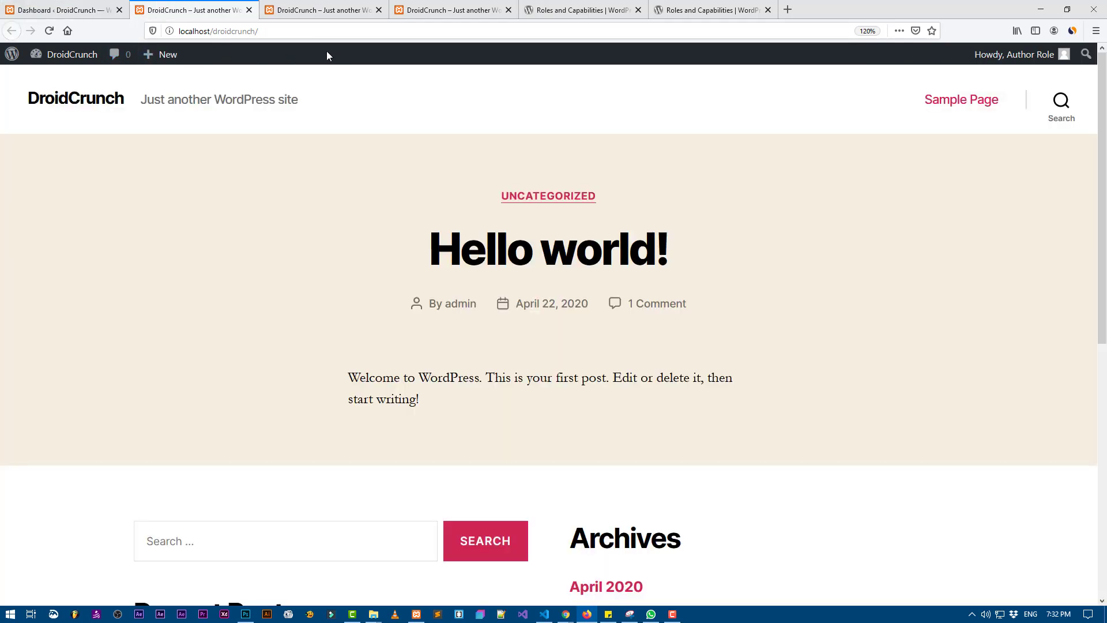
pyautogui.click(295, 14)
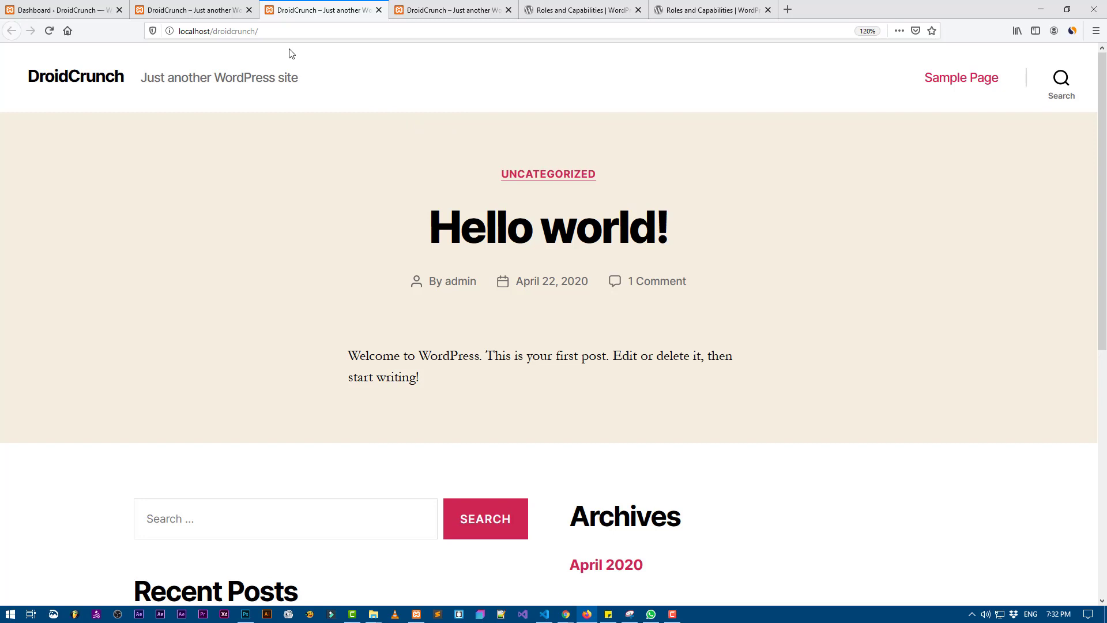
pyautogui.click(198, 8)
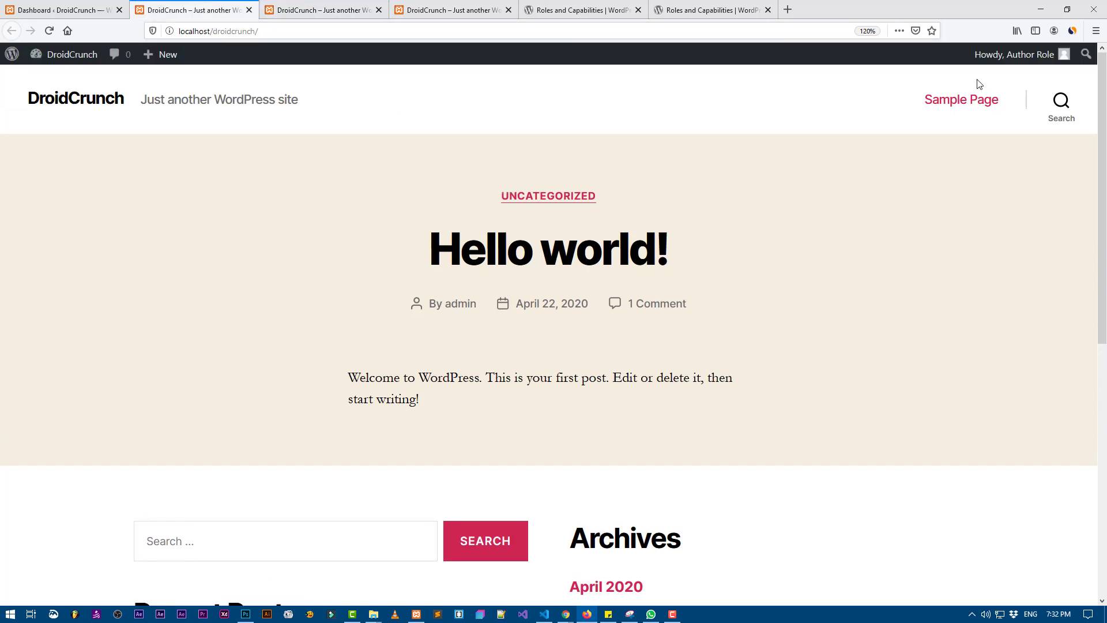
pyautogui.click(361, 8)
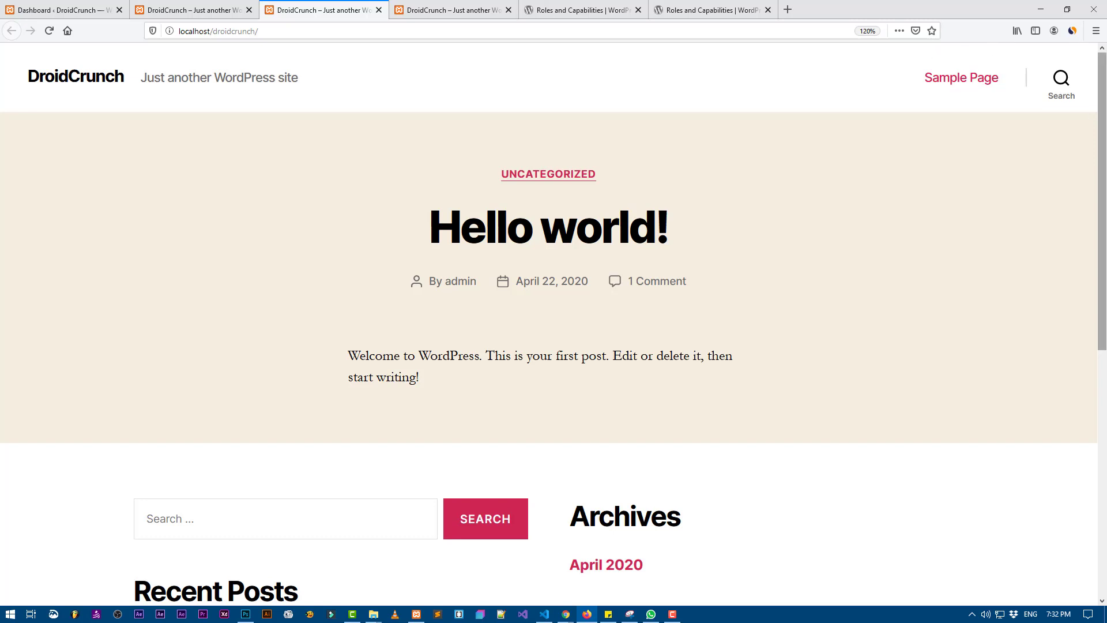
pyautogui.scroll(-5, 1103, 259)
pyautogui.scroll(3, 553, 312)
pyautogui.click(220, 7)
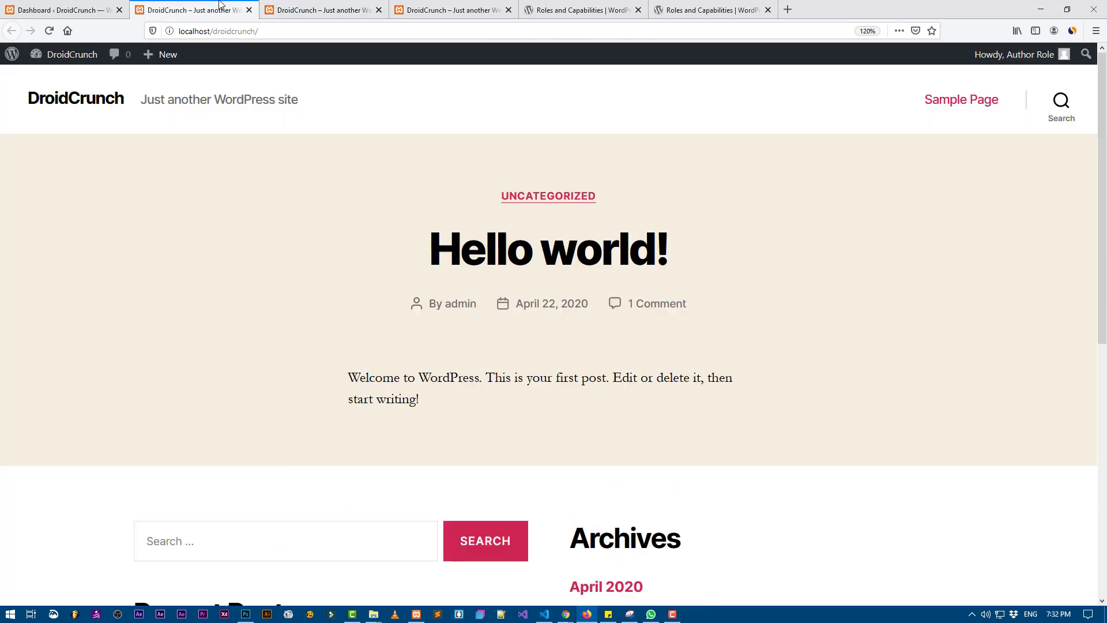
# Step: Log the author out and close the leftover Dashboard tab
pyautogui.moveTo(1016, 55)
pyautogui.click(997, 133)
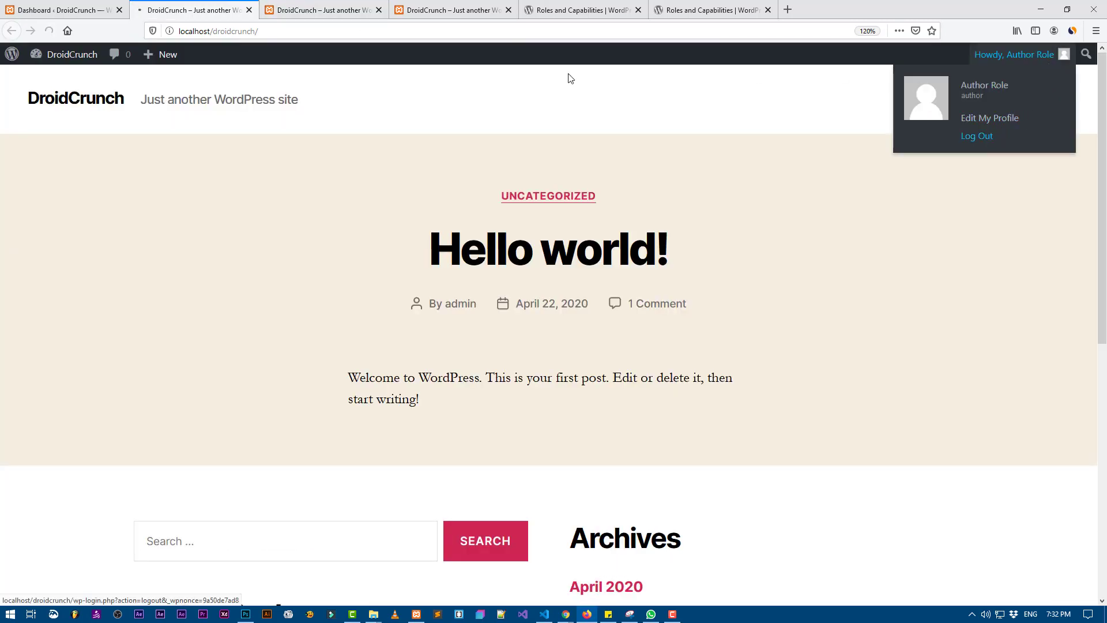
pyautogui.click(111, 6)
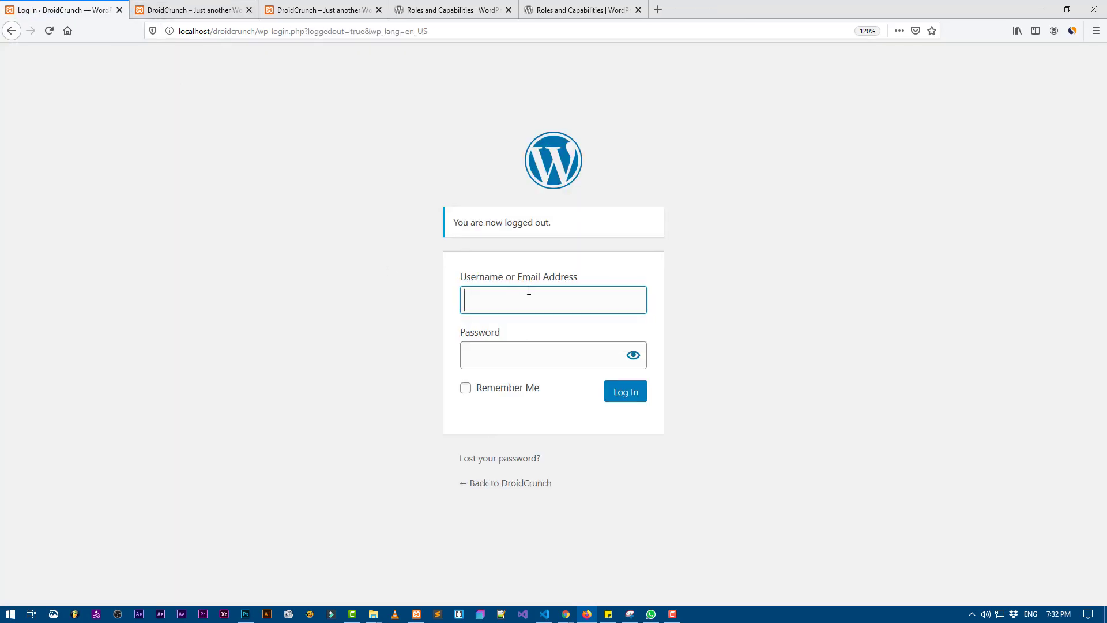
pyautogui.write('uthor')
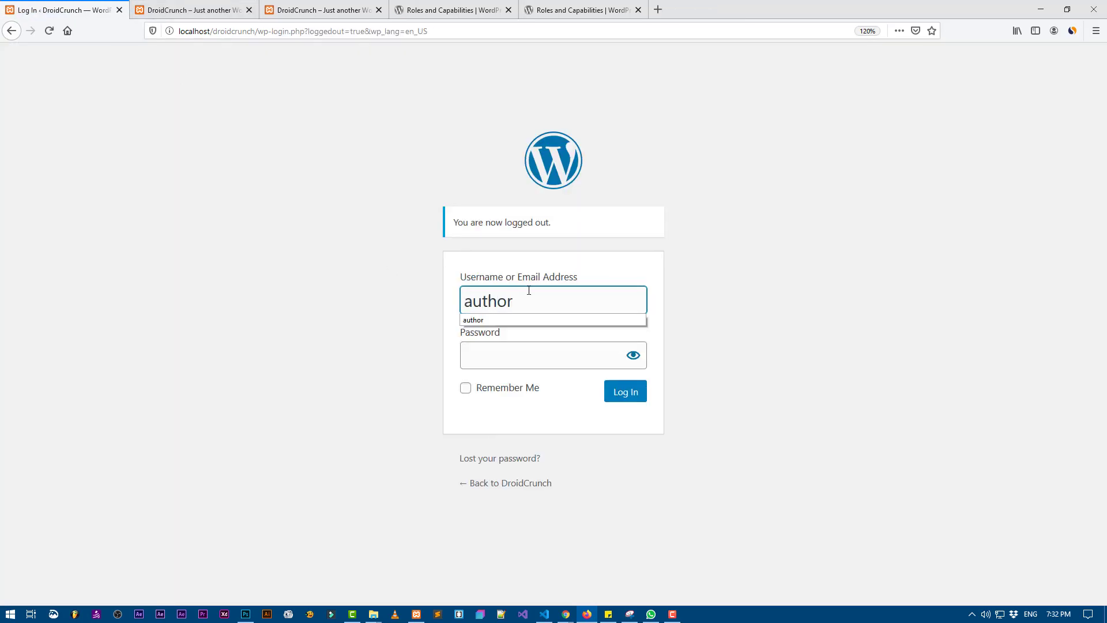
# Step: Enter the admin username and password and log back in to the Dashboard
pyautogui.press('Tab')
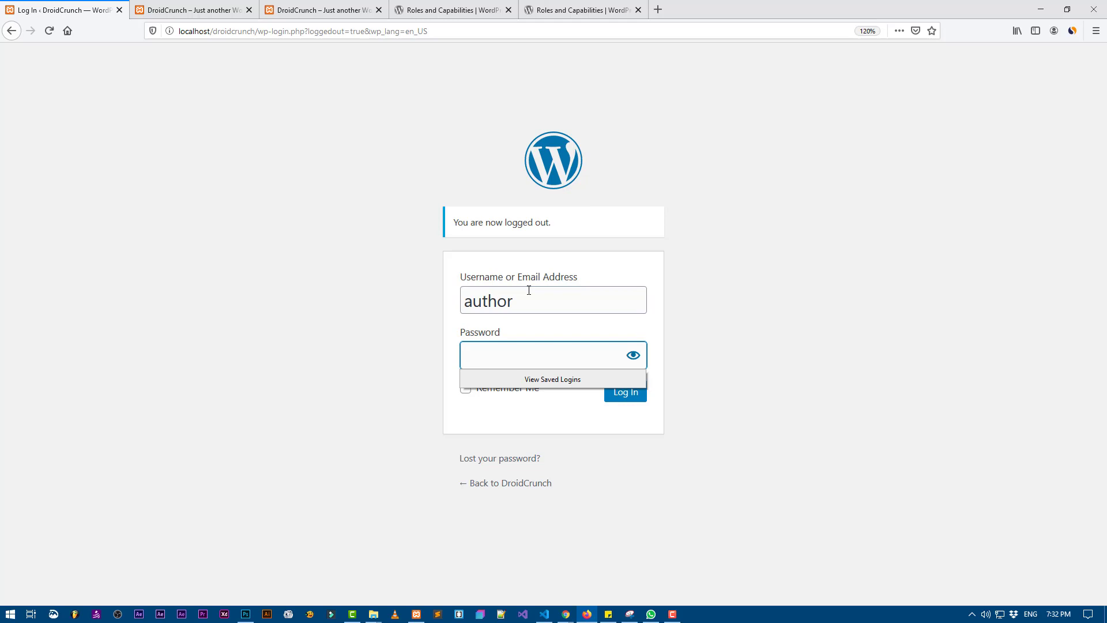
pyautogui.hotkey('shift', 'Tab')
pyautogui.write('ad')
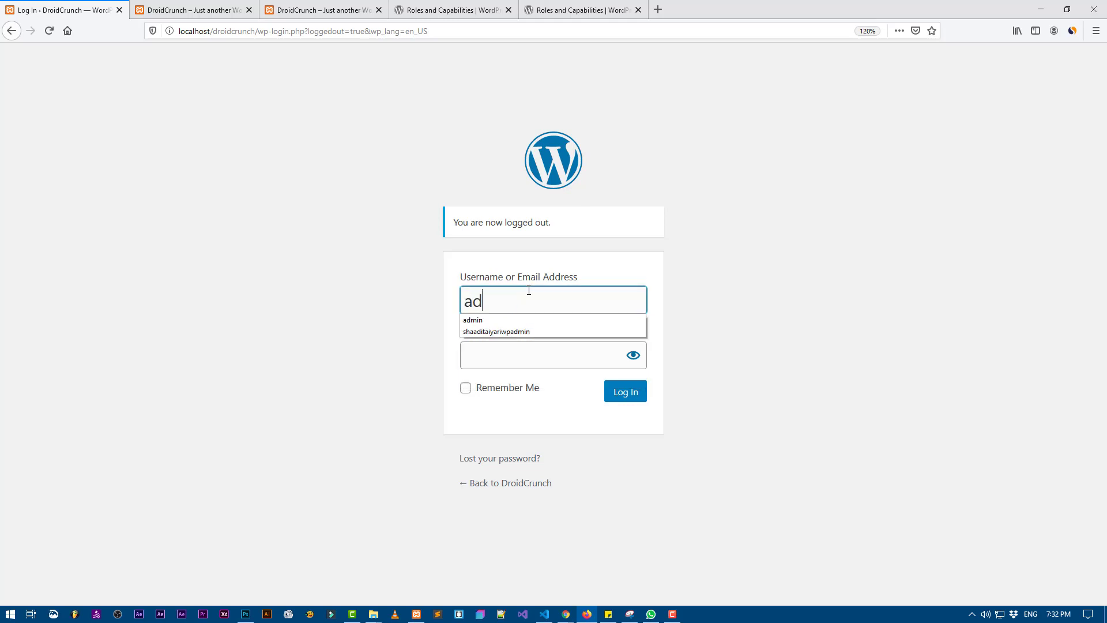
pyautogui.write('min')
pyautogui.press('Tab')
pyautogui.write('•••')
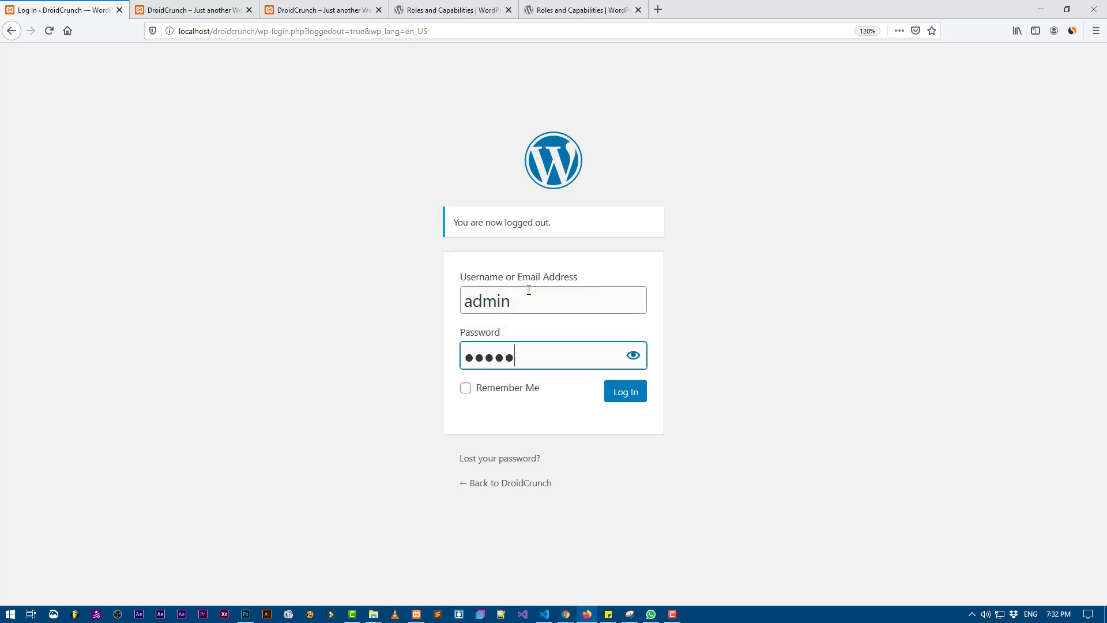
pyautogui.write('•')
pyautogui.press('Return')
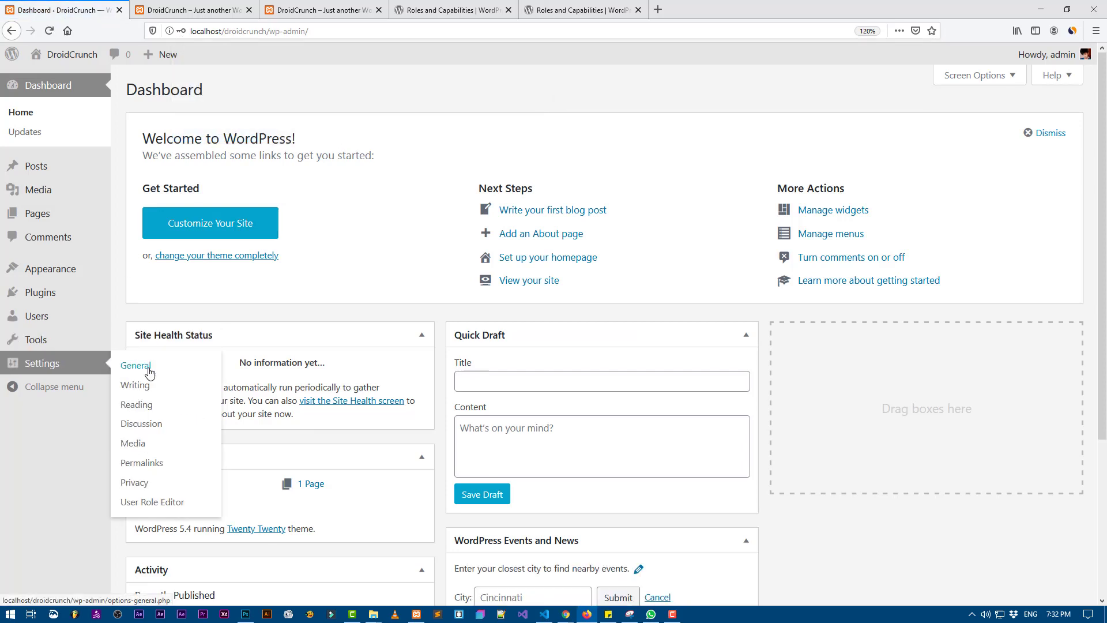
pyautogui.moveTo(50, 269)
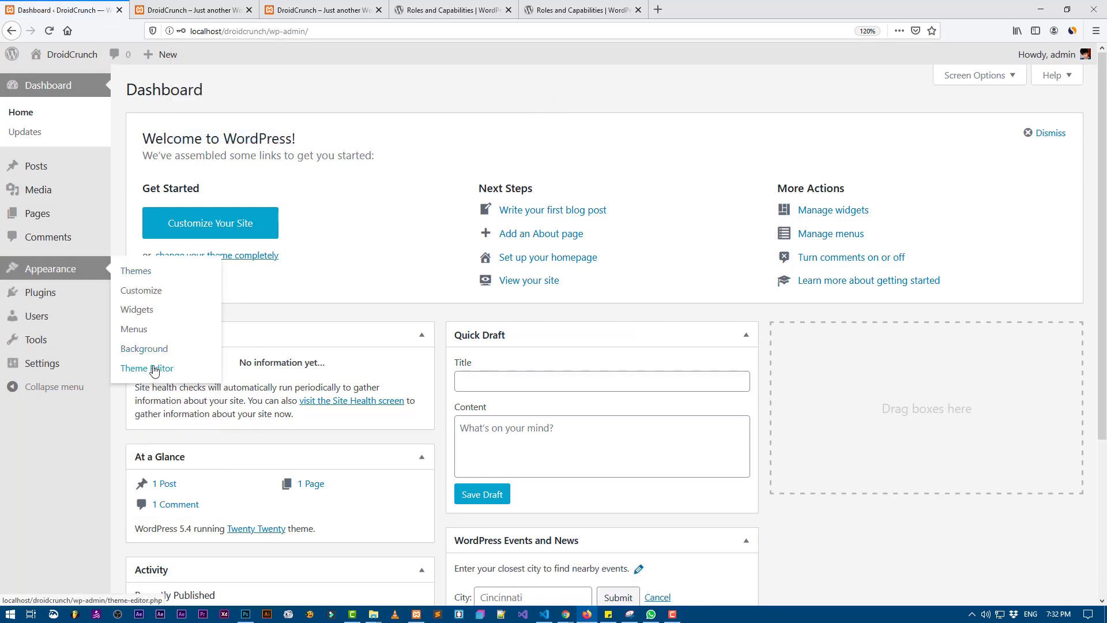
# Step: Open Twenty Twenty's functions.php in the Theme Editor and place the caret on the last blank line
pyautogui.click(154, 371)
pyautogui.scroll(-2, 887, 239)
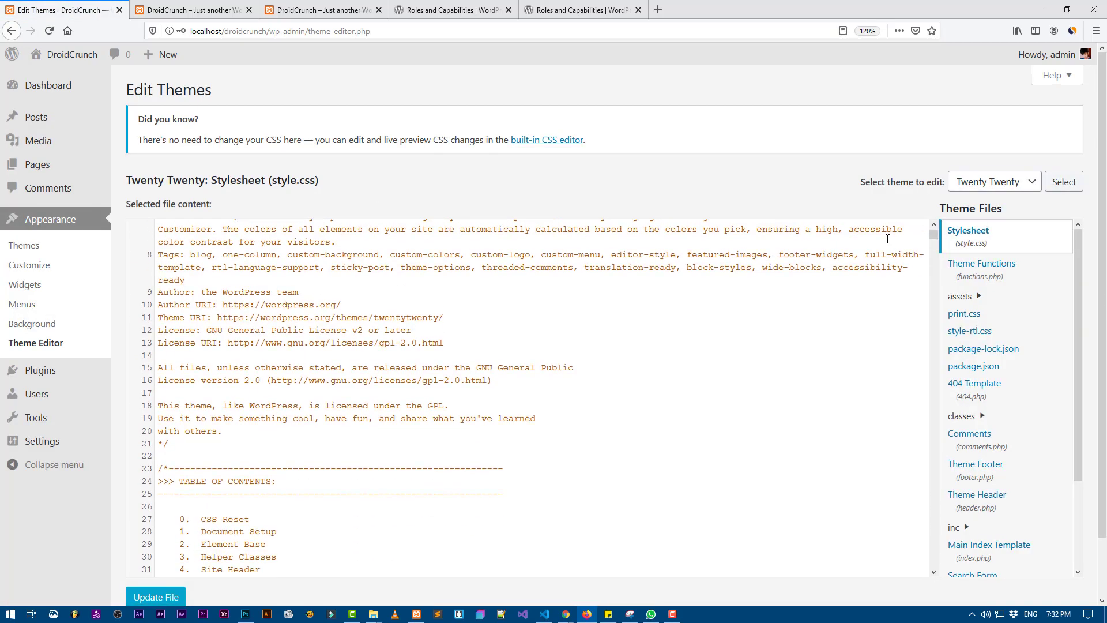
pyautogui.hotkey('ctrl', 'a')
pyautogui.scroll(-2, 1038, 330)
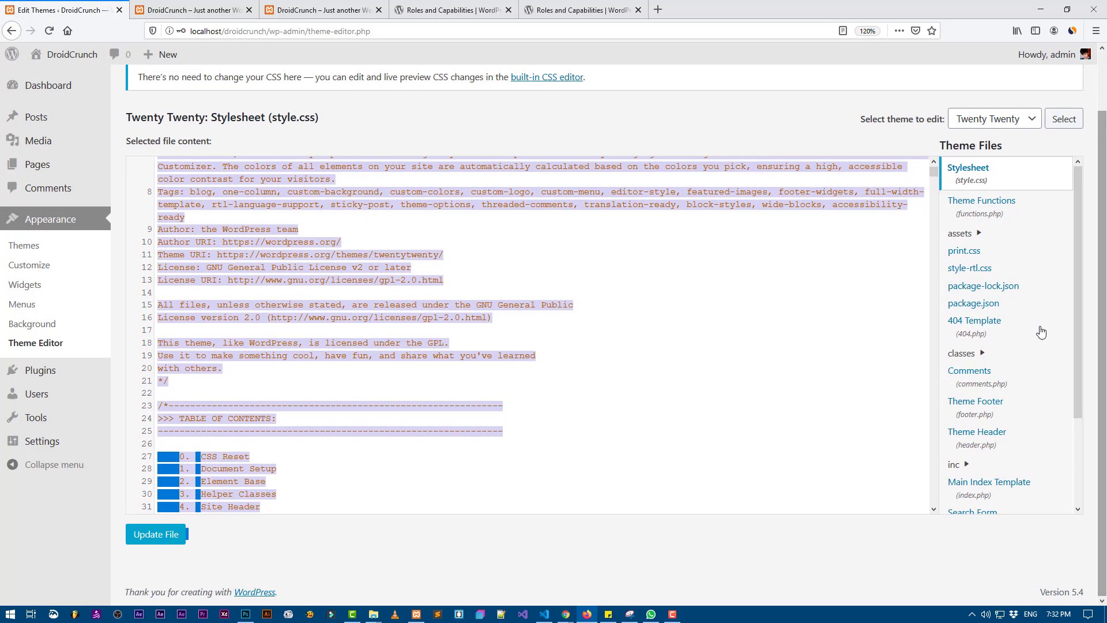
pyautogui.click(989, 208)
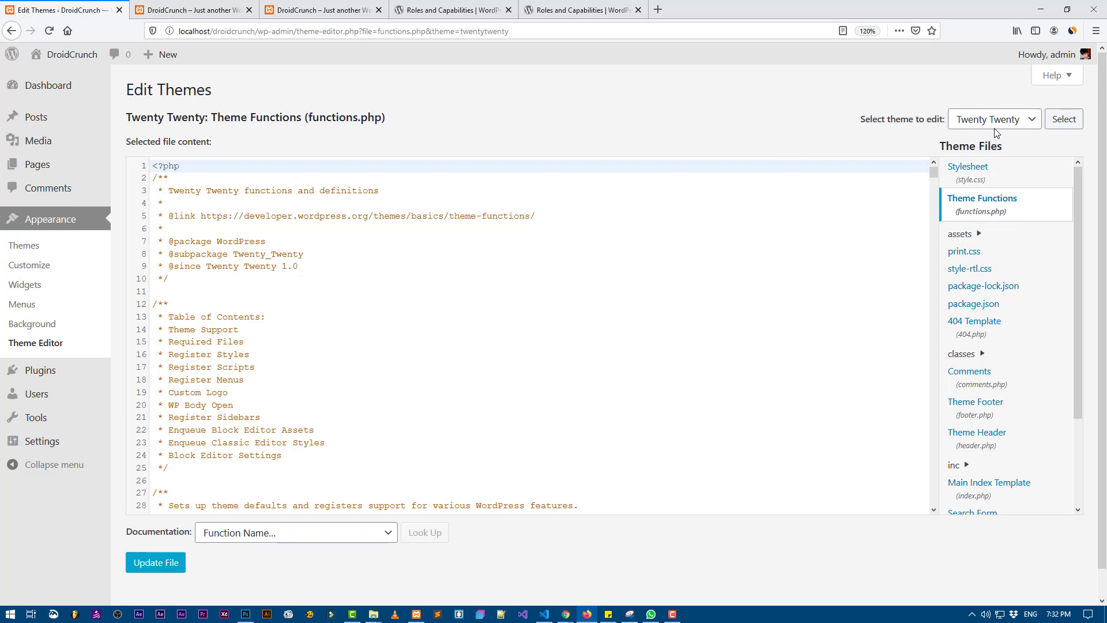
pyautogui.scroll(-1, 1088, 182)
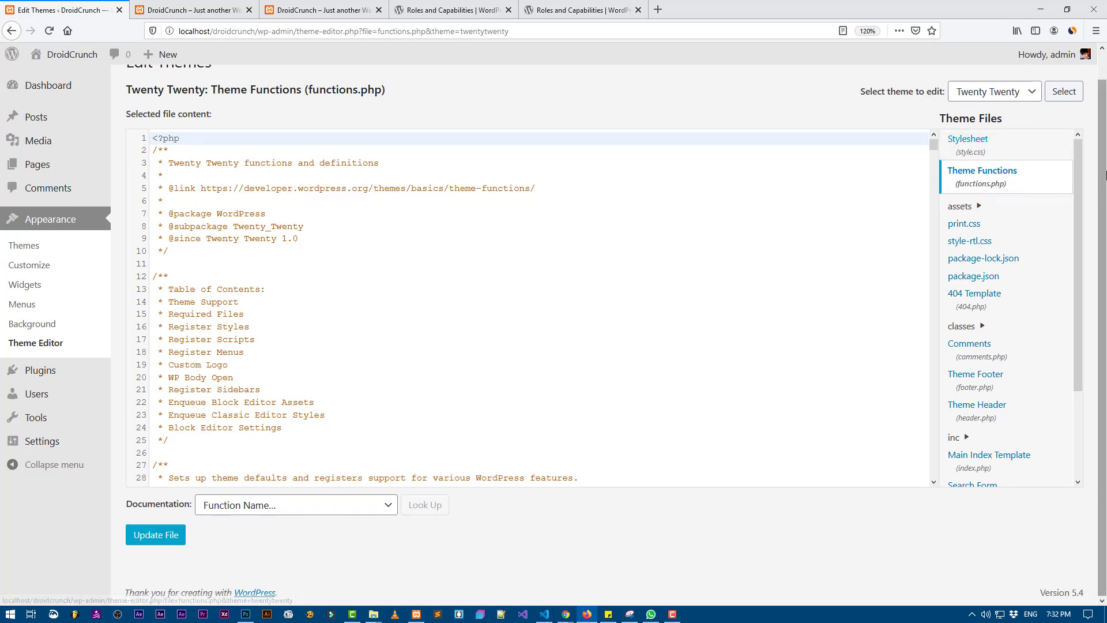
pyautogui.moveTo(932, 148); pyautogui.dragTo(934, 471)
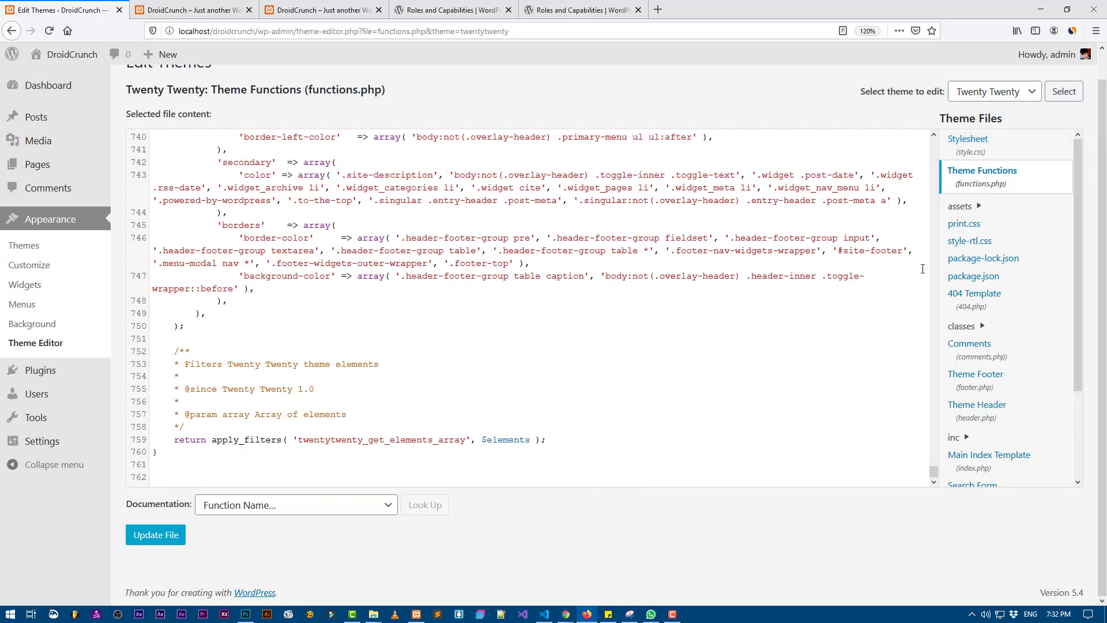
pyautogui.click(302, 443)
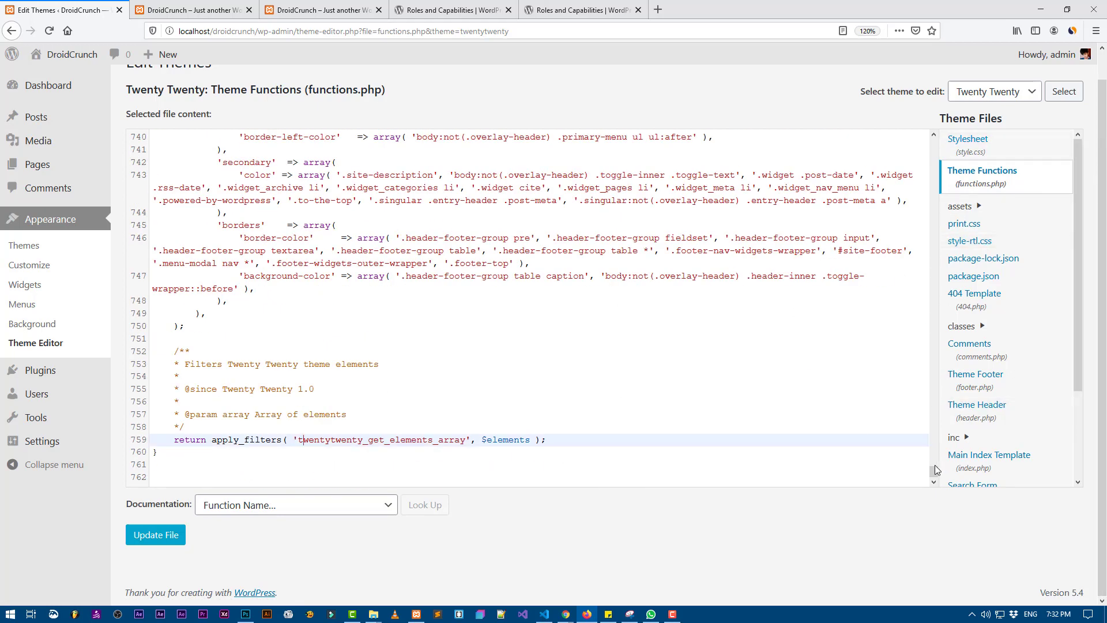
pyautogui.click(330, 464)
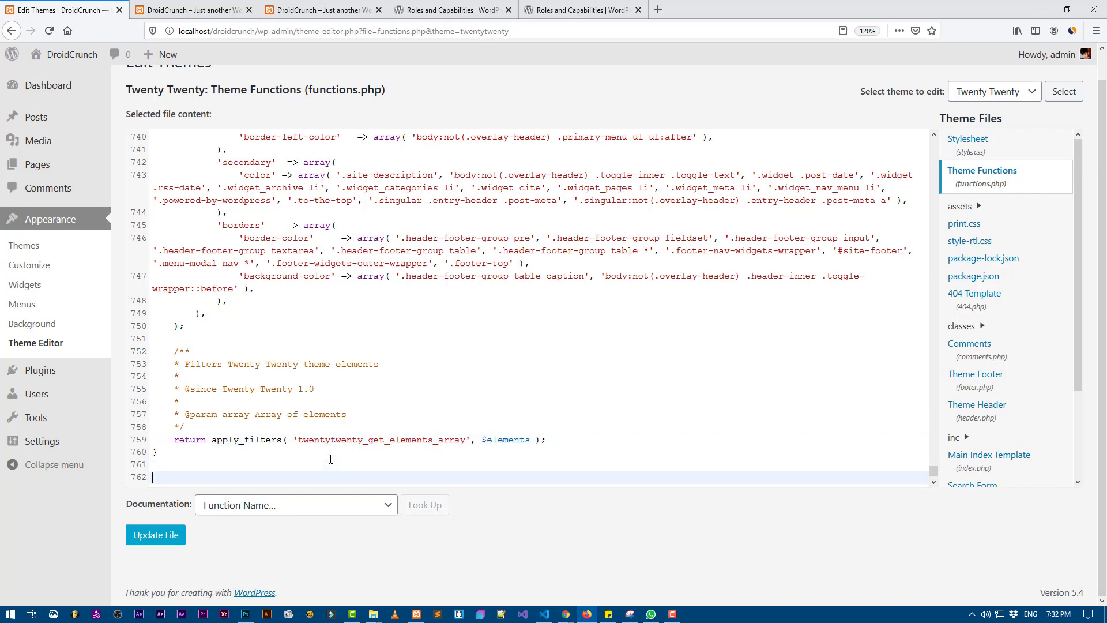
# Step: Paste the show_admin_bar filter returning false for the 'author' role and review its condition
pyautogui.hotkey('ctrl', 'v')
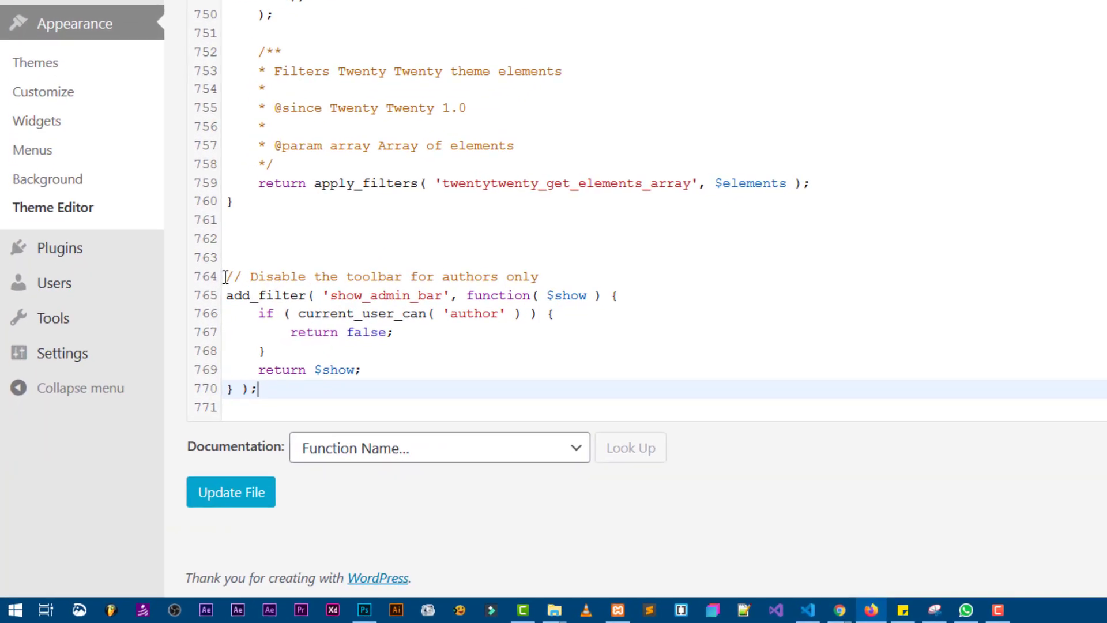
pyautogui.moveTo(153, 405); pyautogui.dragTo(244, 481)
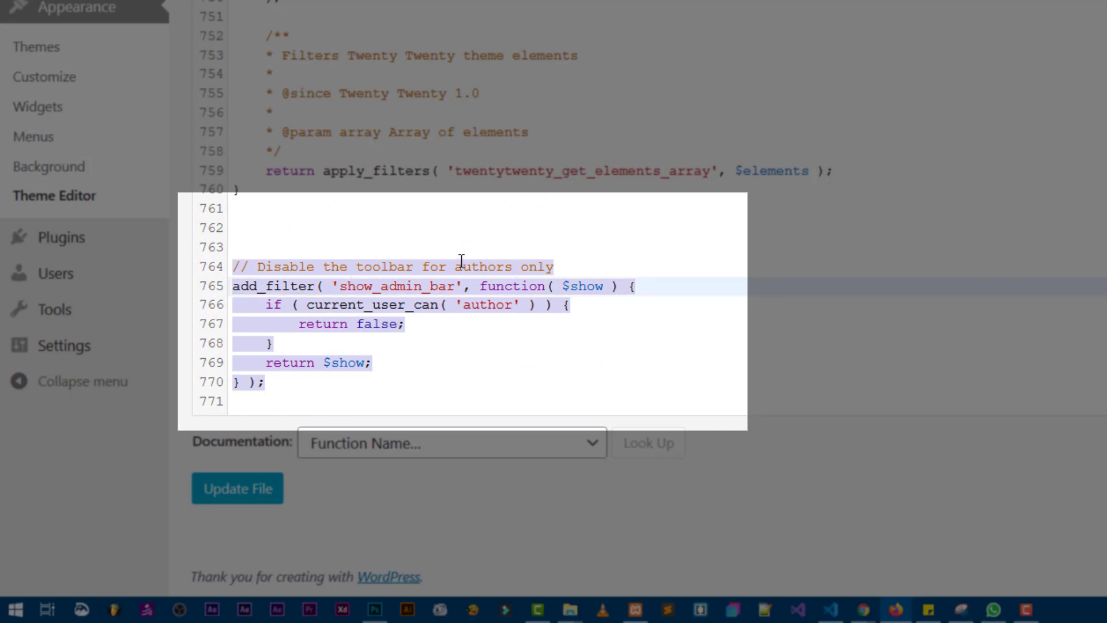
pyautogui.click(461, 263)
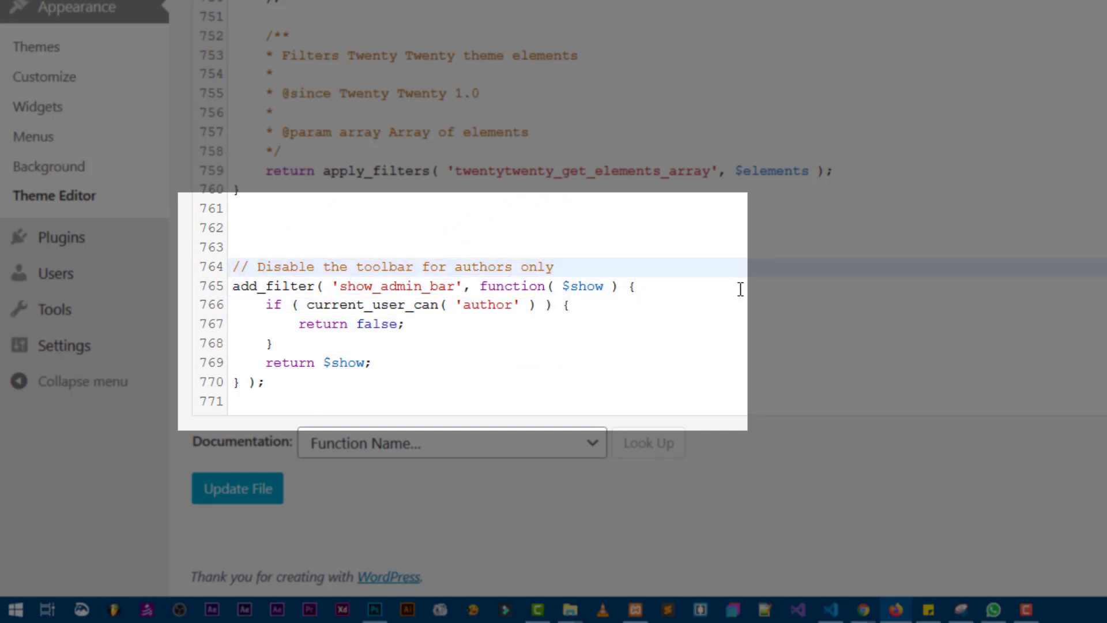
pyautogui.click(495, 309)
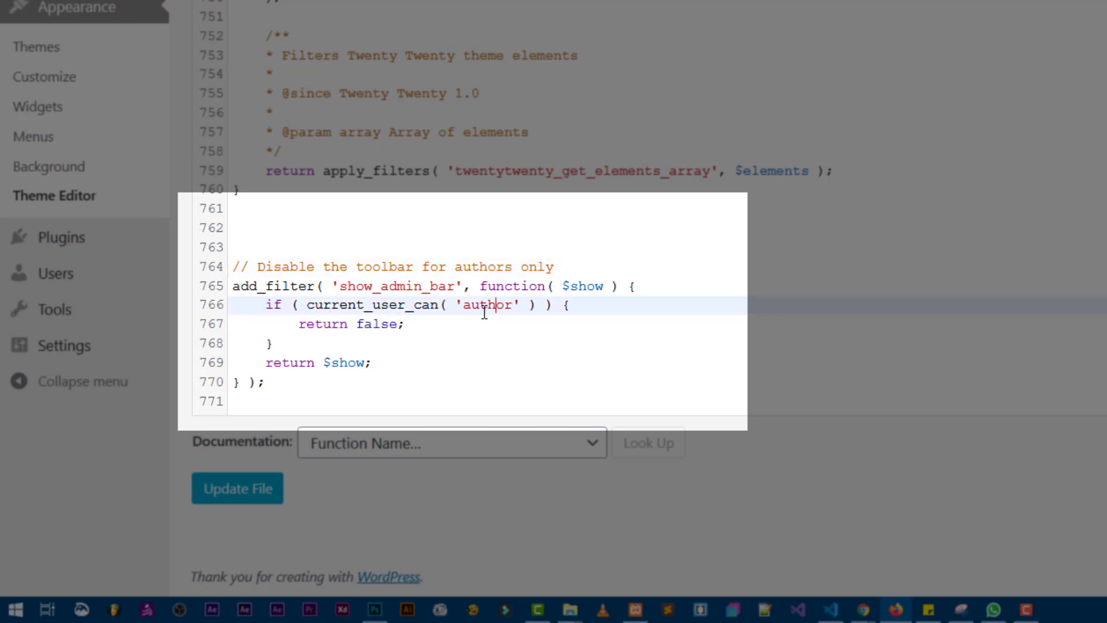
pyautogui.moveTo(358, 328); pyautogui.dragTo(396, 328)
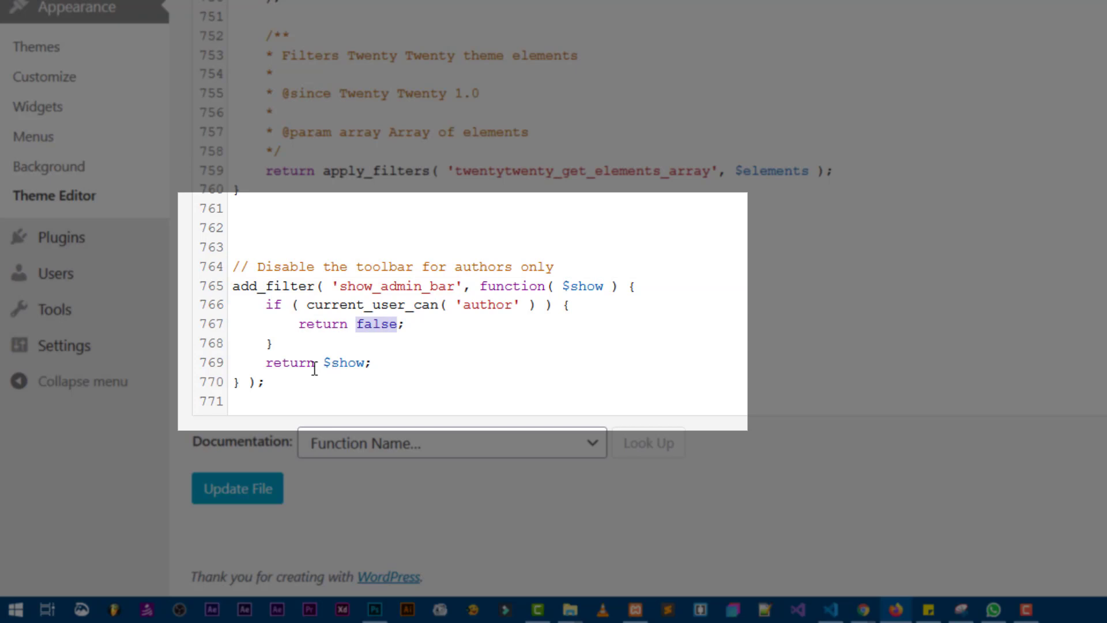
pyautogui.moveTo(323, 365); pyautogui.dragTo(372, 368)
pyautogui.click(408, 378)
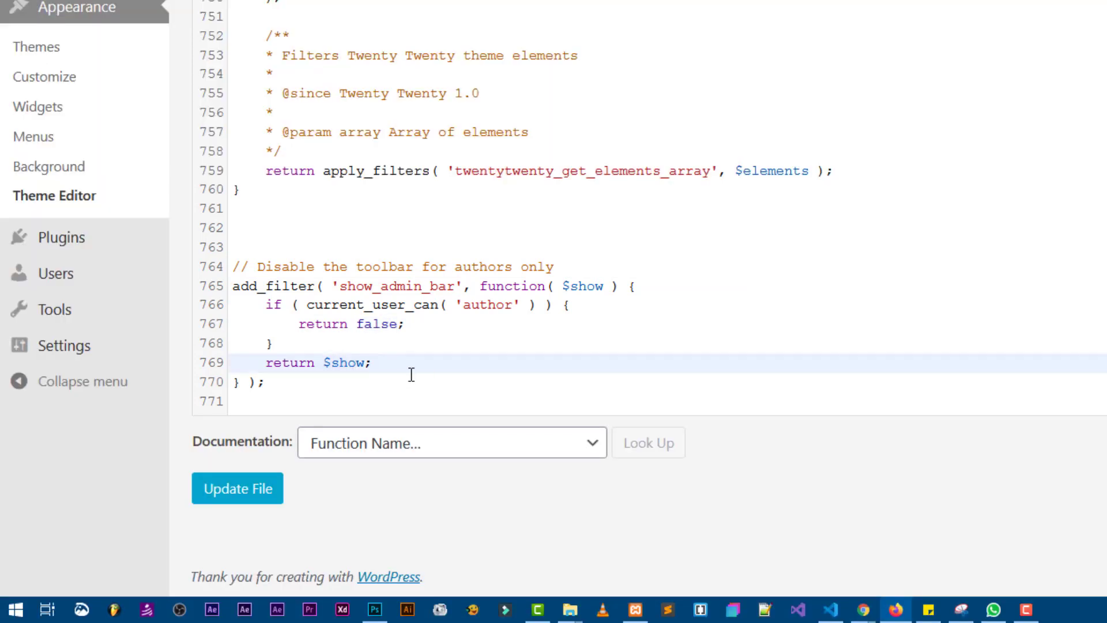
pyautogui.moveTo(466, 306); pyautogui.dragTo(510, 307)
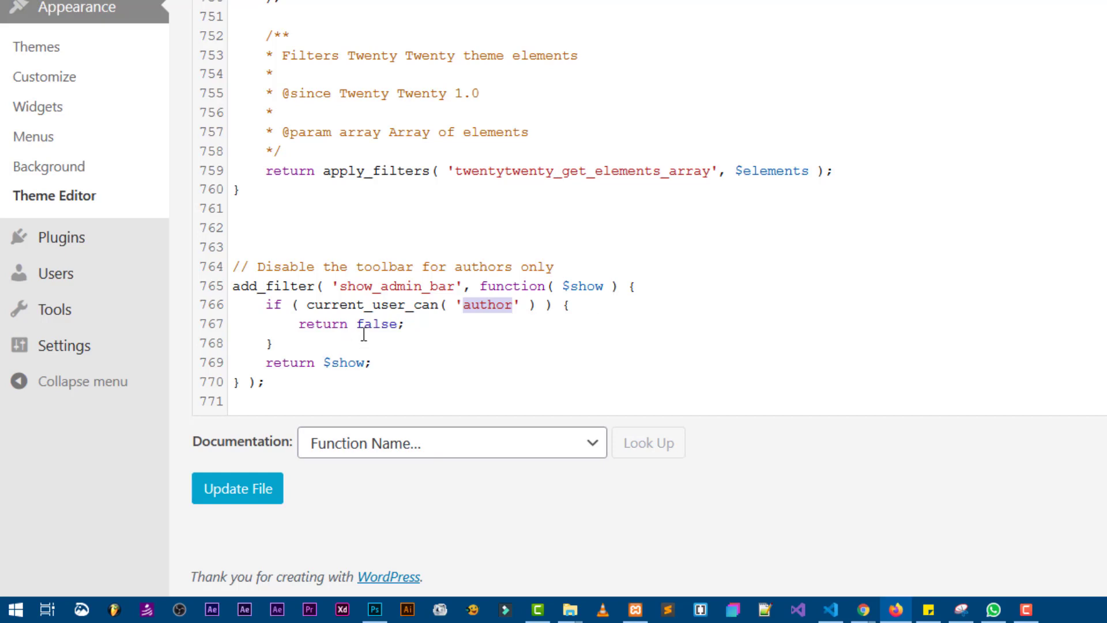
pyautogui.tripleClick(468, 308)
pyautogui.click(465, 307)
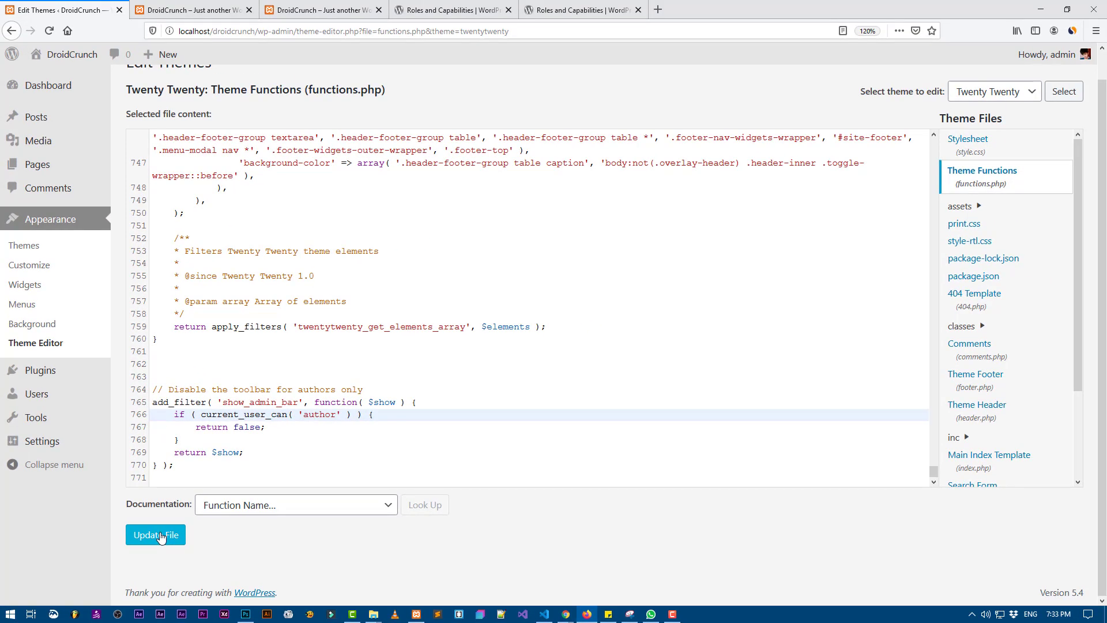
# Step: Save functions.php with Update File
pyautogui.click(160, 538)
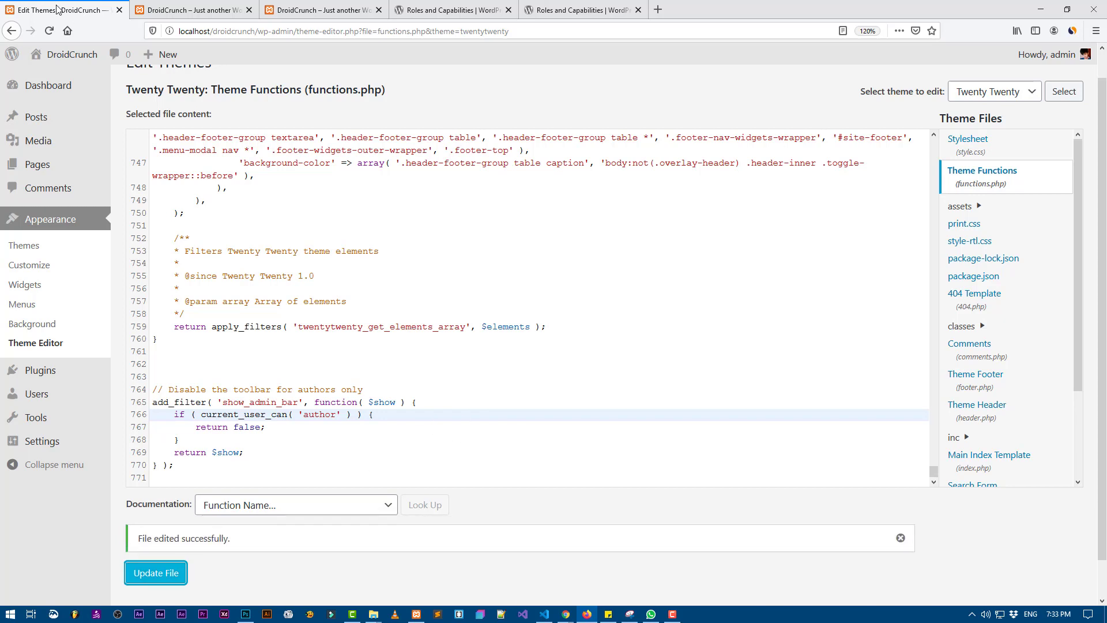
pyautogui.moveTo(72, 55)
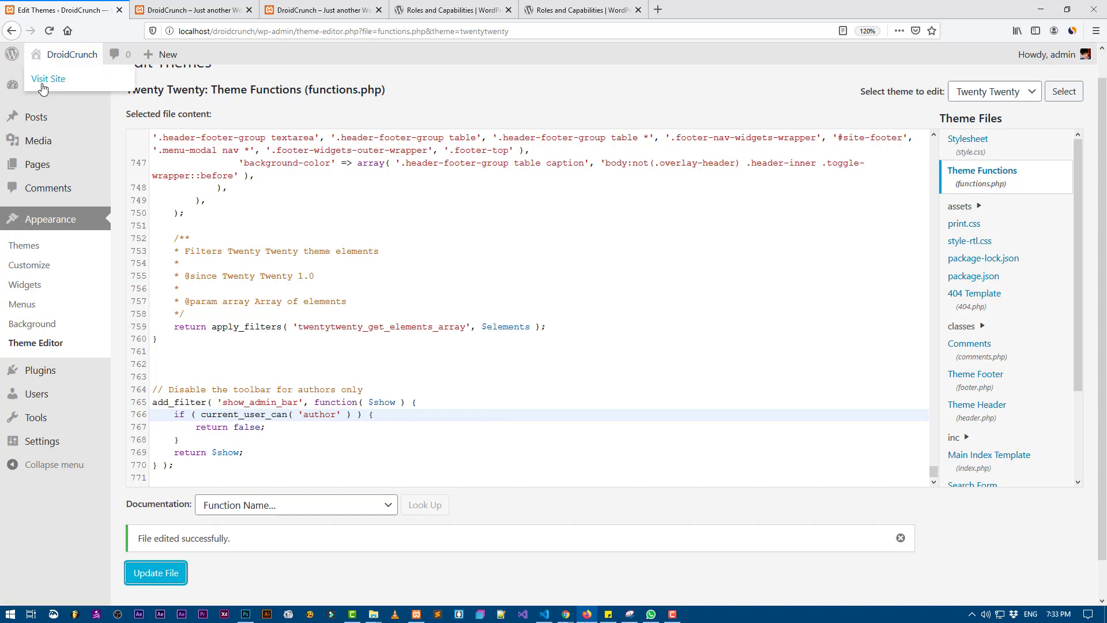
# Step: Open the Dashboard in a new tab and go to the admin user's profile under All Users
pyautogui.rightClick(42, 89)
pyautogui.rightClick(93, 91)
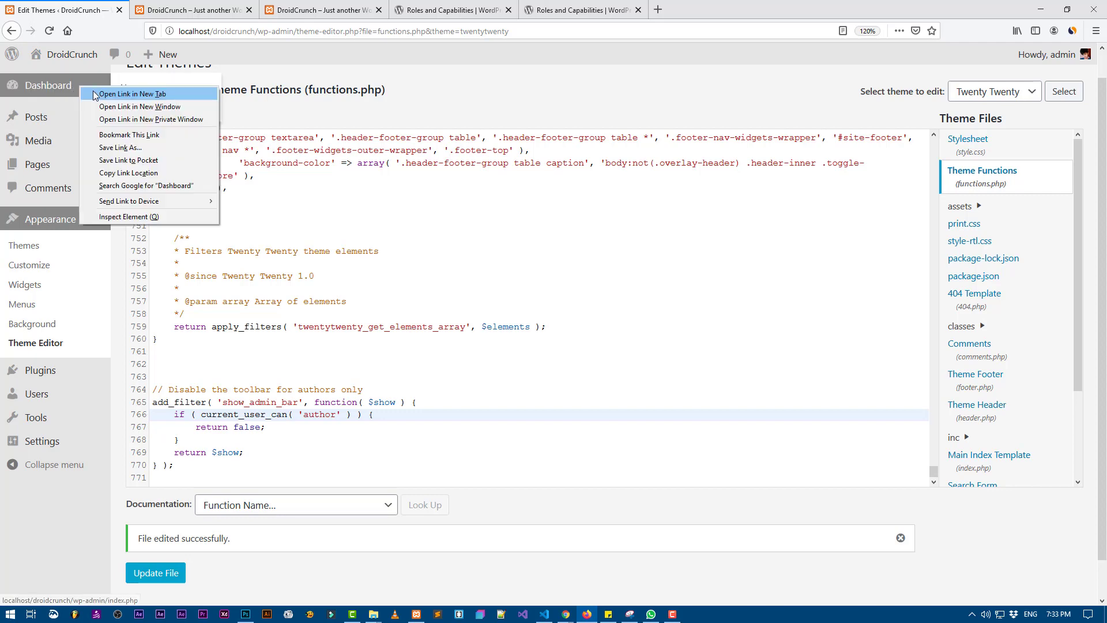
pyautogui.click(92, 91)
pyautogui.moveTo(37, 316)
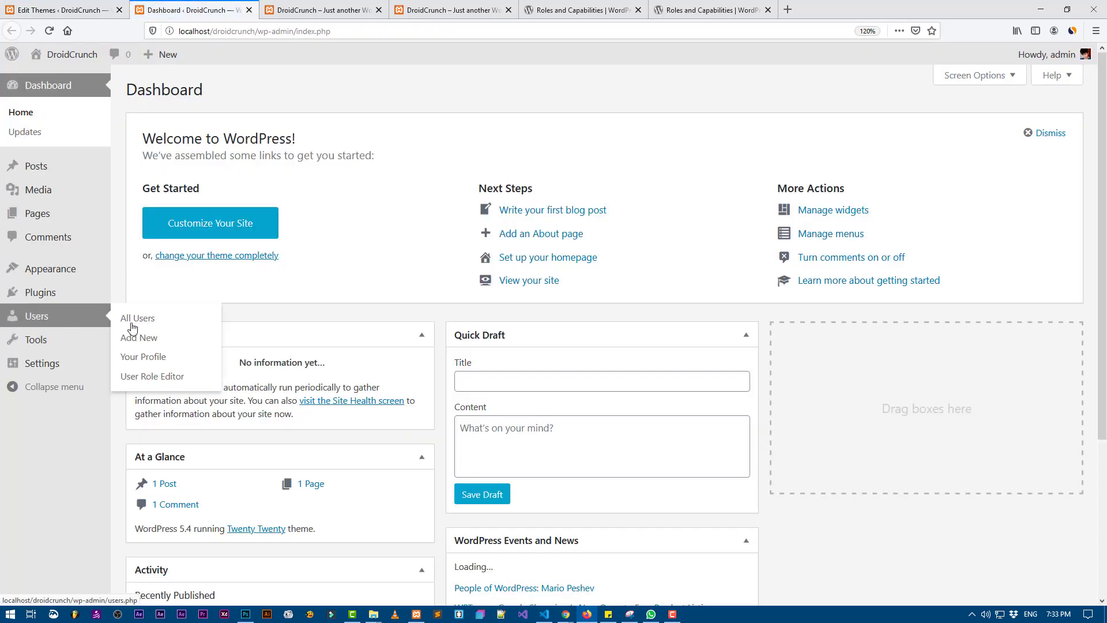
pyautogui.click(137, 319)
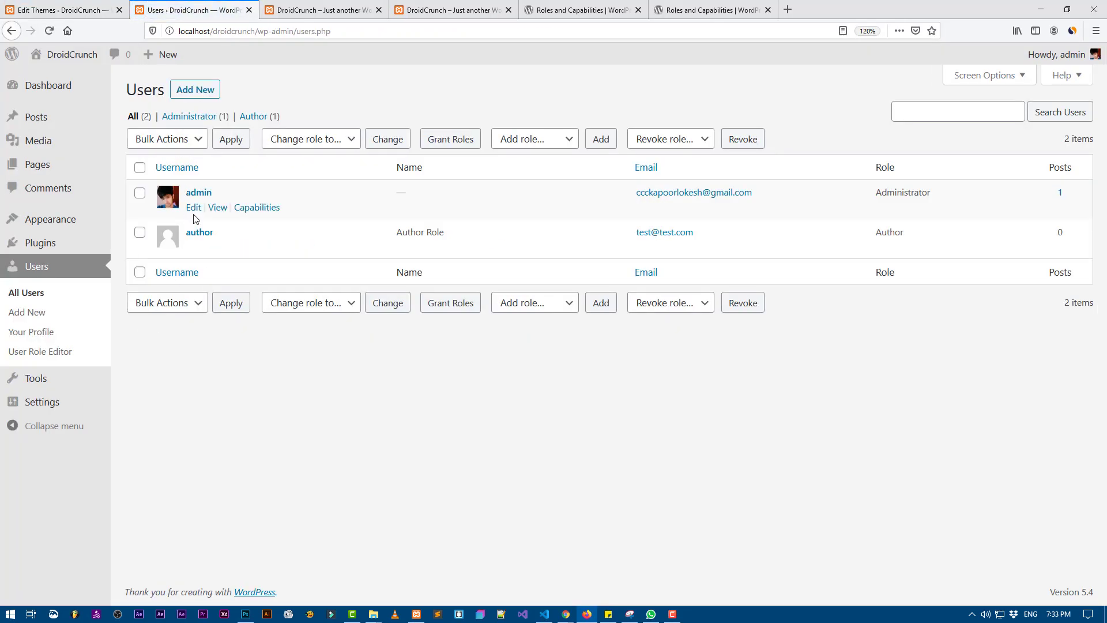
pyautogui.click(193, 208)
pyautogui.scroll(-3, 323, 451)
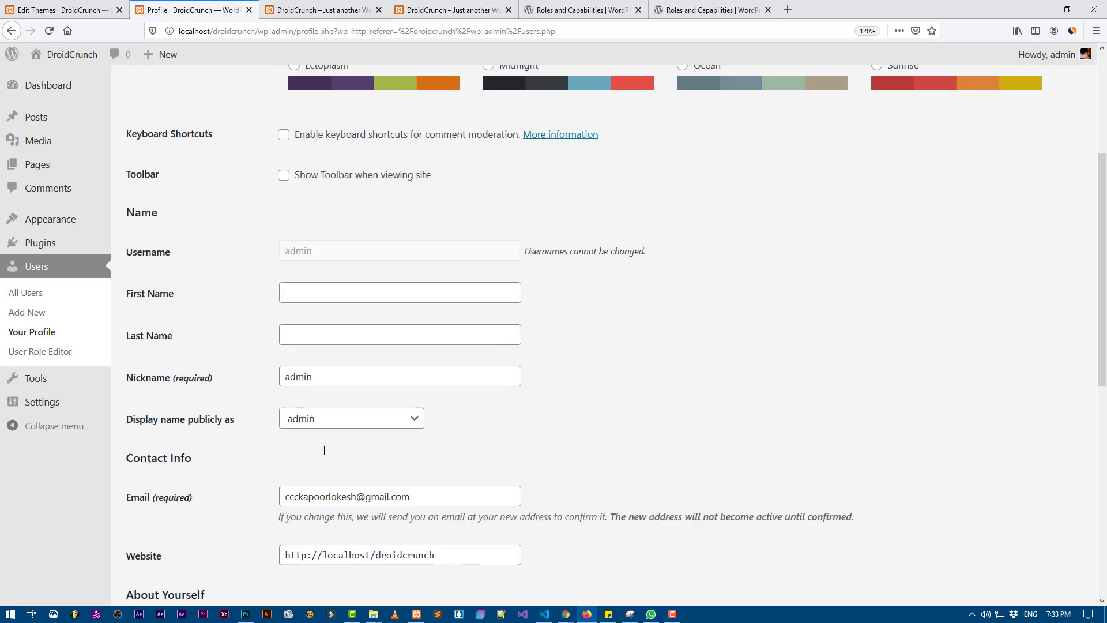
pyautogui.scroll(-3, 323, 450)
pyautogui.scroll(5, 319, 275)
# Step: Enable 'Show Toolbar when viewing site' for admin, update the profile and visit the front page
pyautogui.click(283, 258)
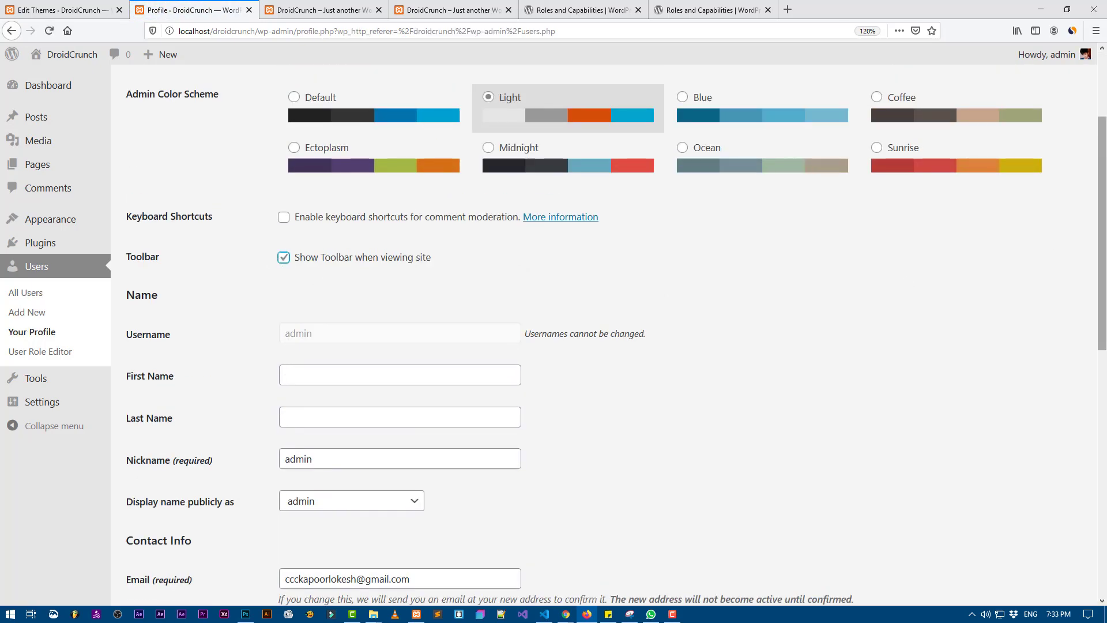
pyautogui.scroll(-10, 267, 541)
pyautogui.click(185, 534)
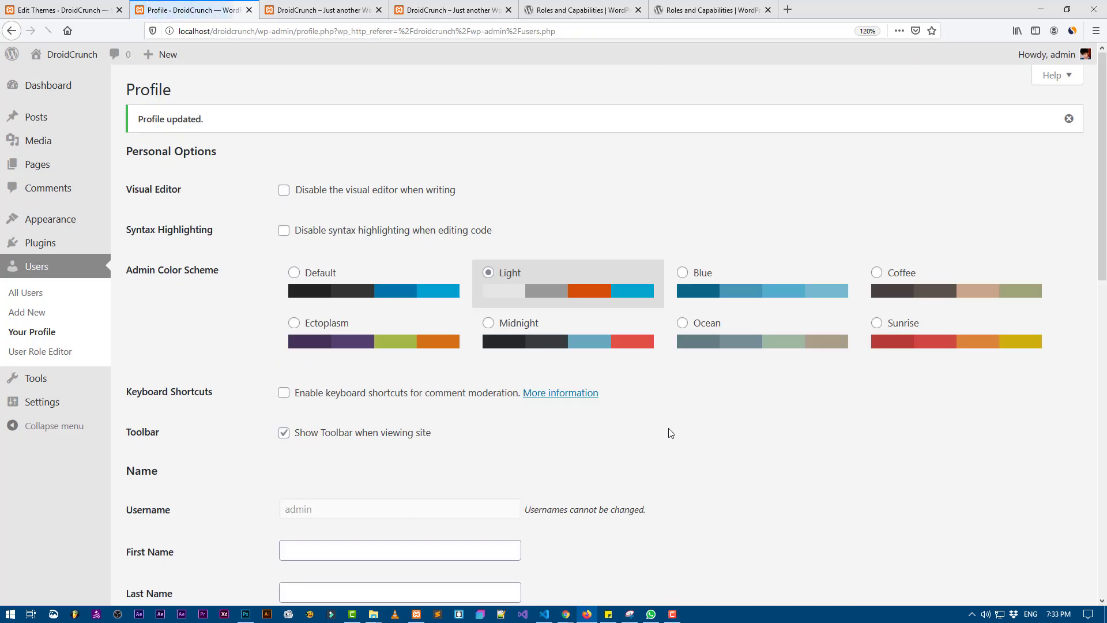
pyautogui.click(52, 85)
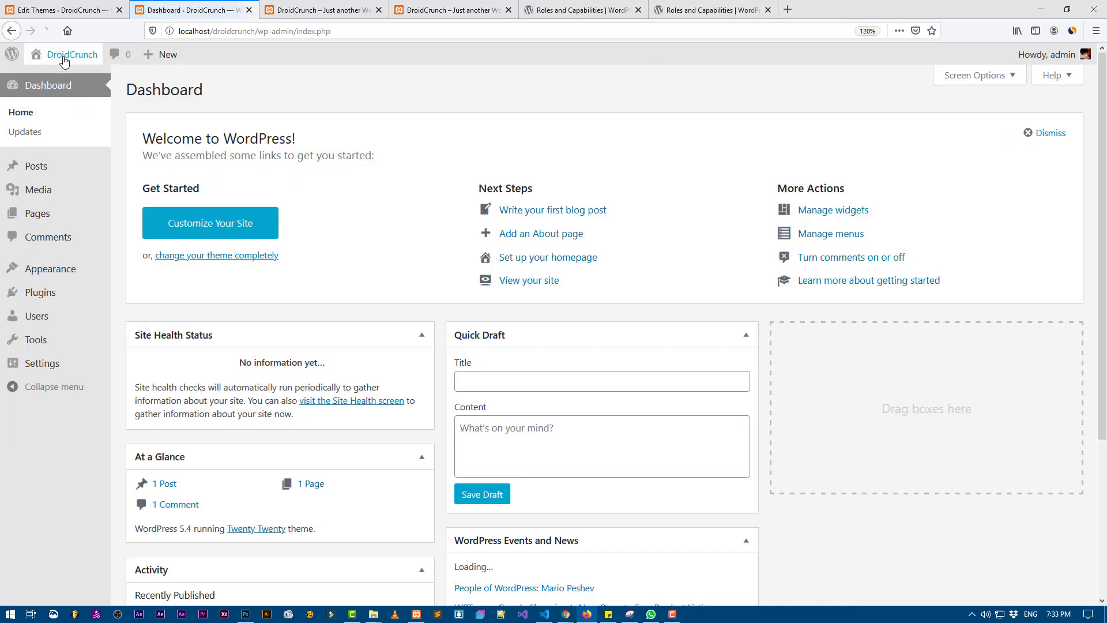
pyautogui.click(53, 76)
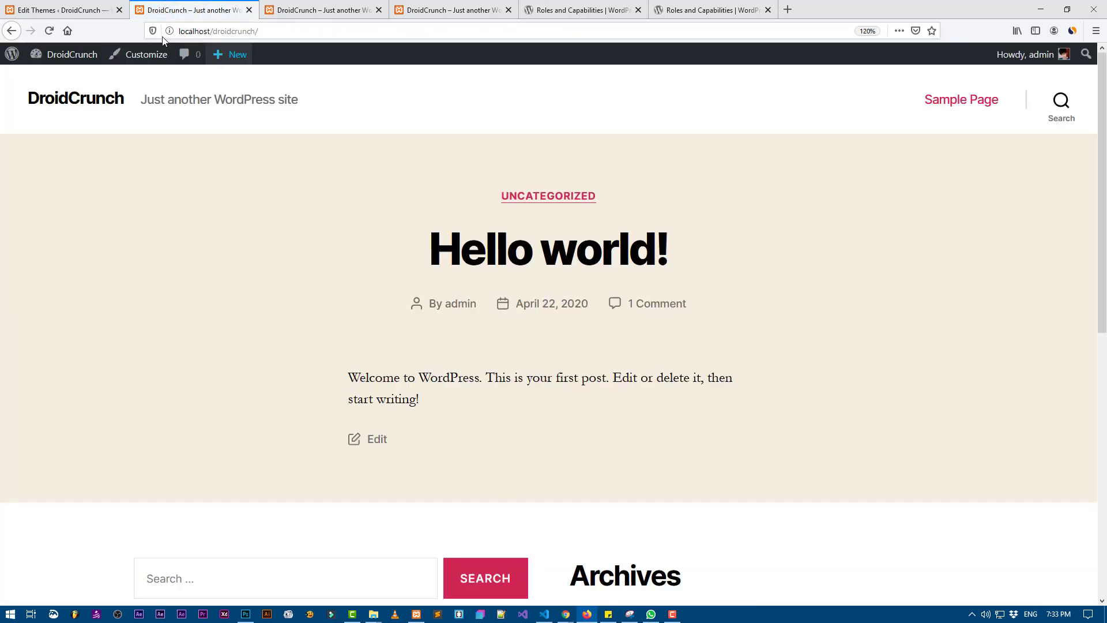
# Step: Change the filter's role from 'author' to 'administrator' and save functions.php
pyautogui.click(104, 11)
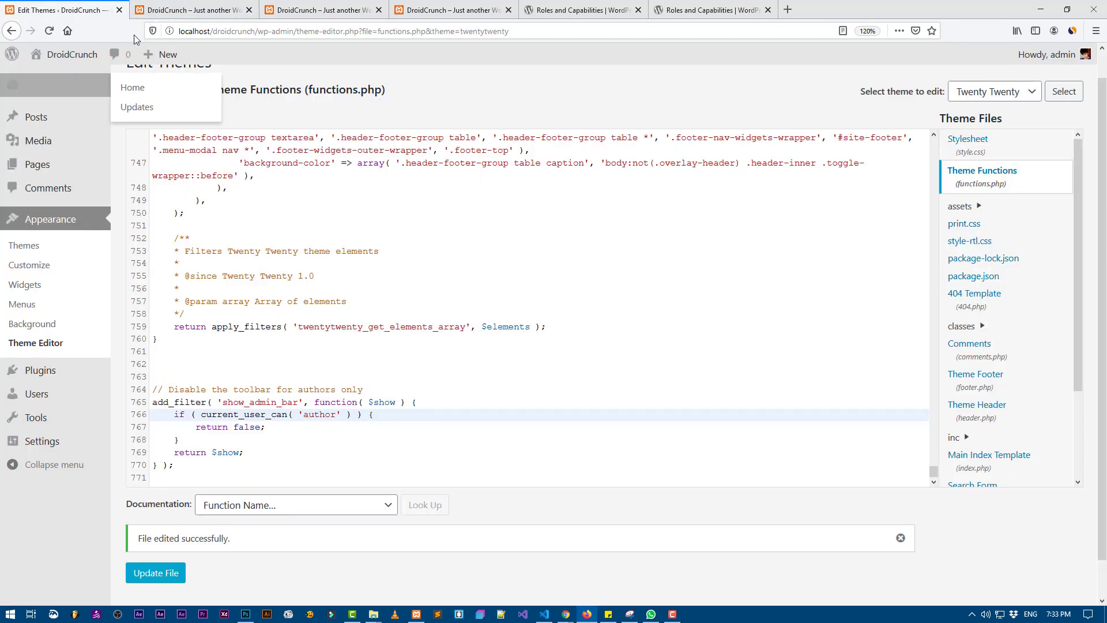
pyautogui.doubleClick(316, 415)
pyautogui.write('administrat')
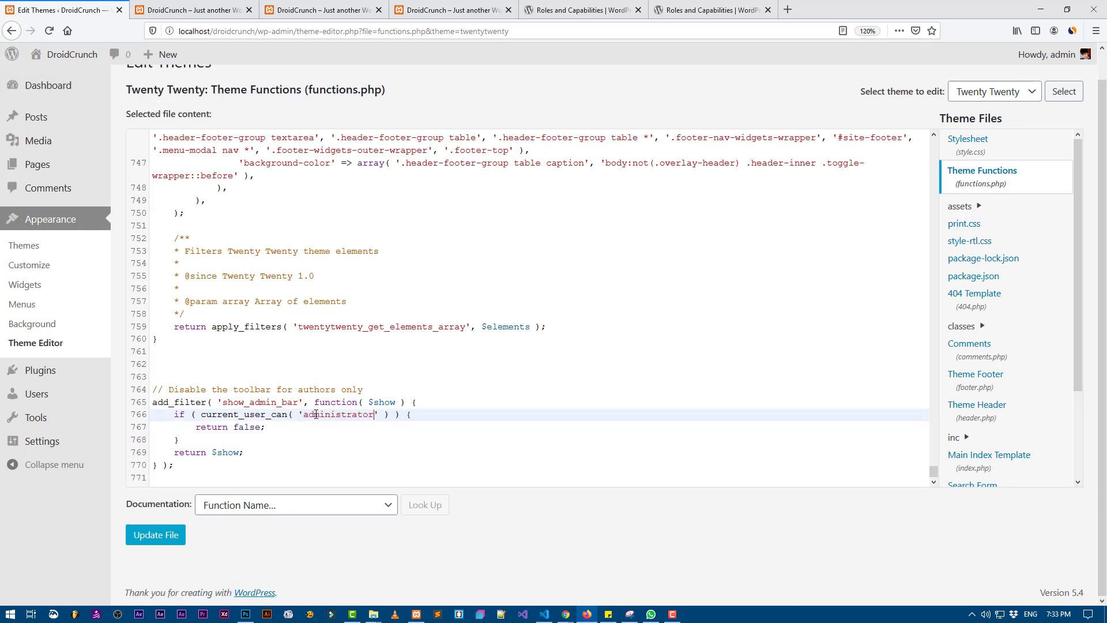
pyautogui.click(159, 536)
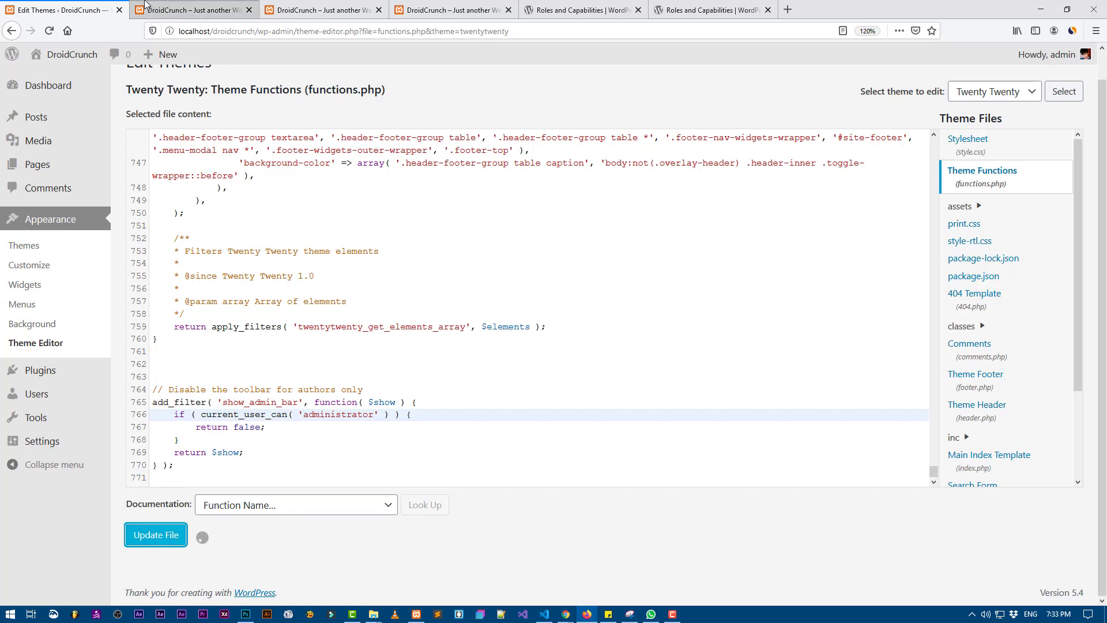
# Step: Reload the front-page tab to confirm admin's toolbar is gone, then return to the editor
pyautogui.click(173, 11)
pyautogui.rightClick(202, 7)
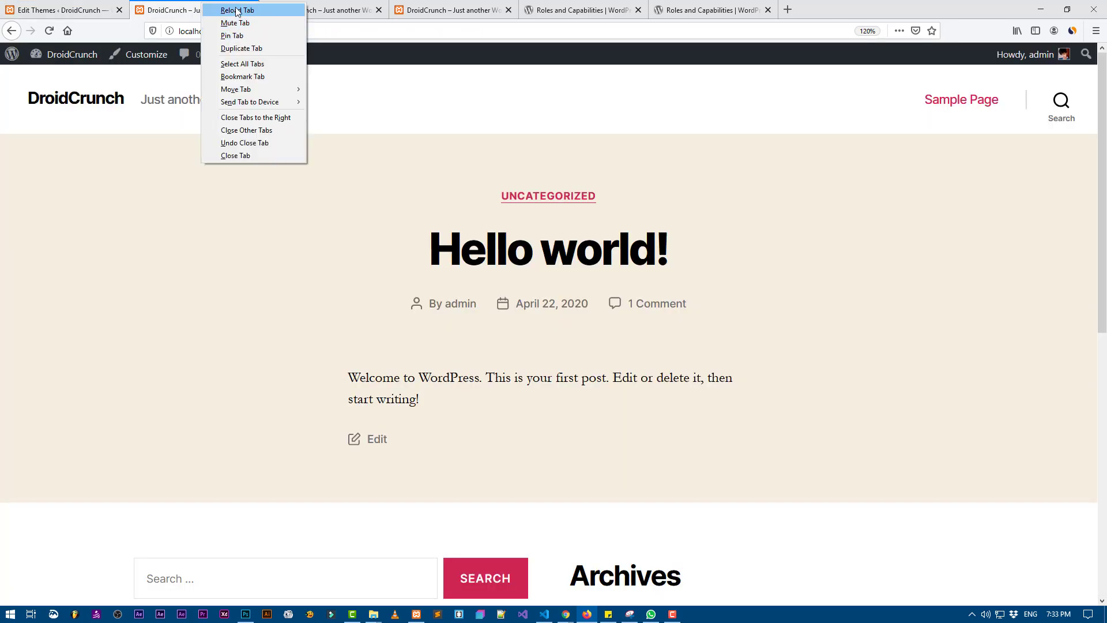
pyautogui.click(235, 10)
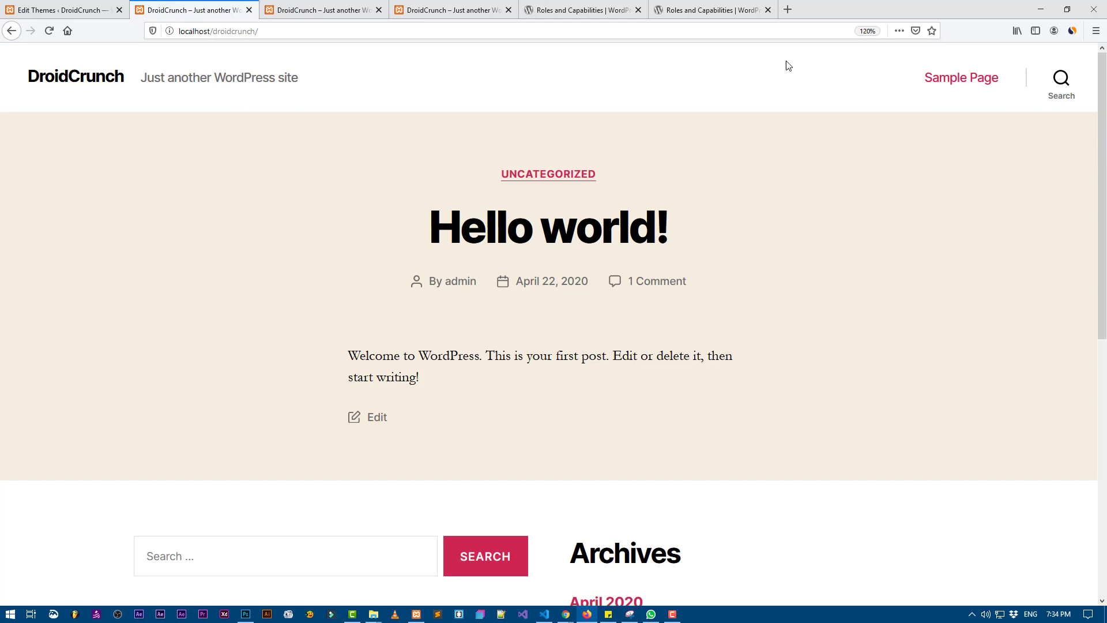
pyautogui.click(65, 11)
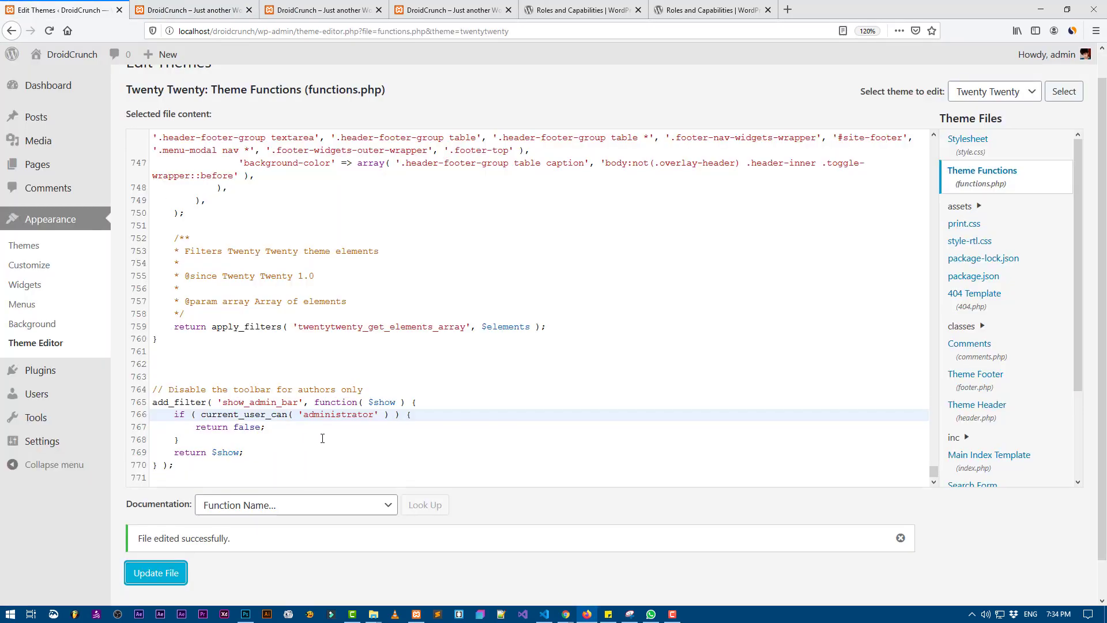
# Step: Restore the filter's role from 'administrator' back to 'author' and save functions.php
pyautogui.moveTo(181, 468); pyautogui.dragTo(145, 396)
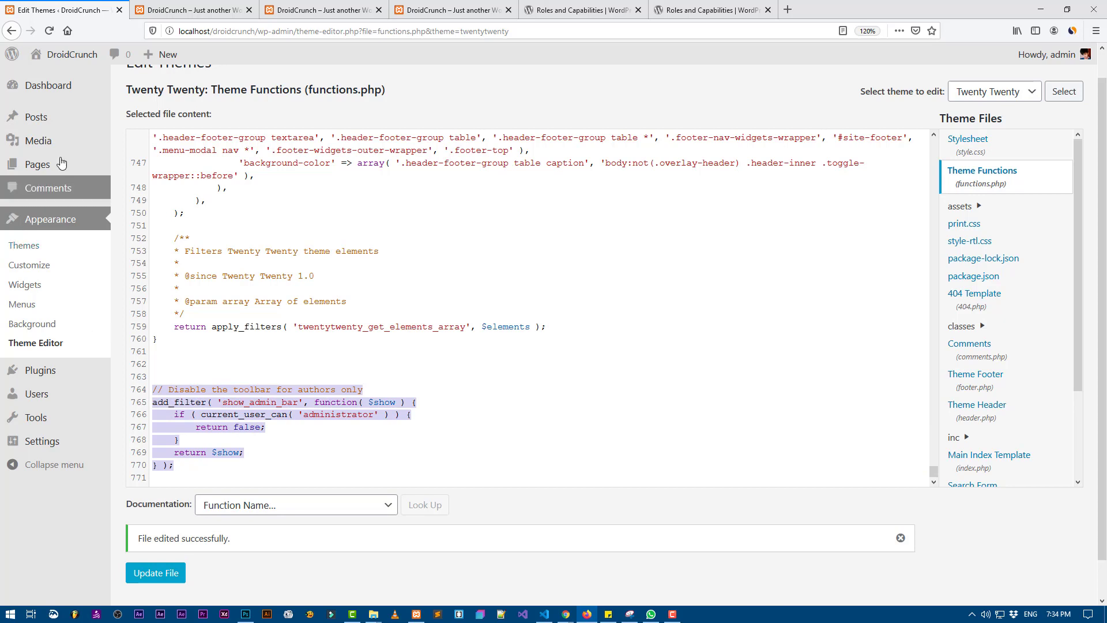
pyautogui.scroll(-2, 1106, 234)
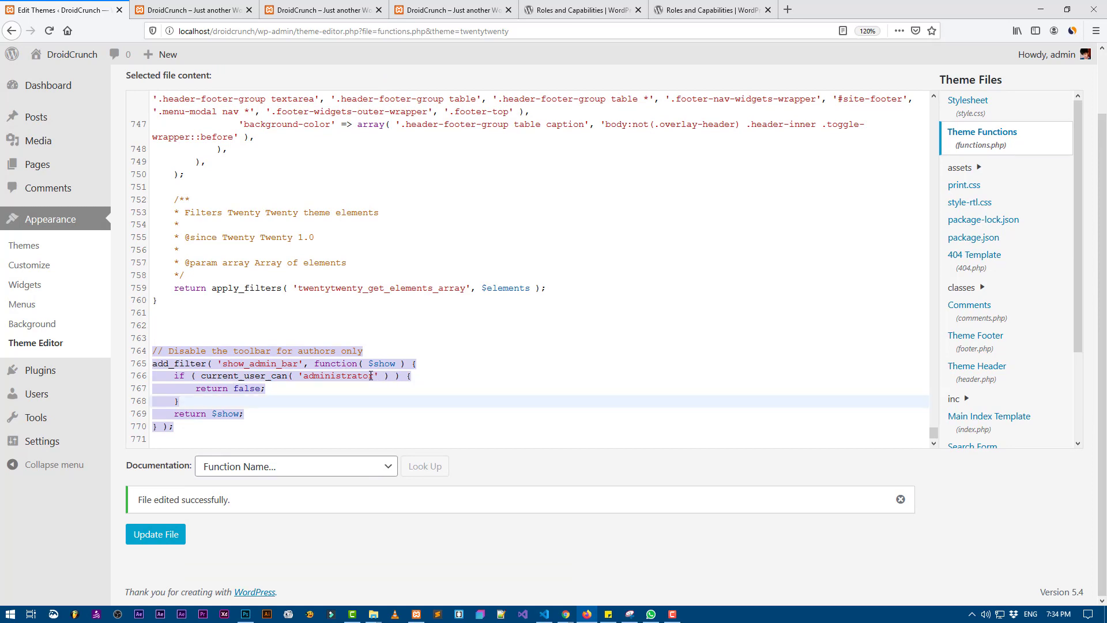
pyautogui.click(331, 375)
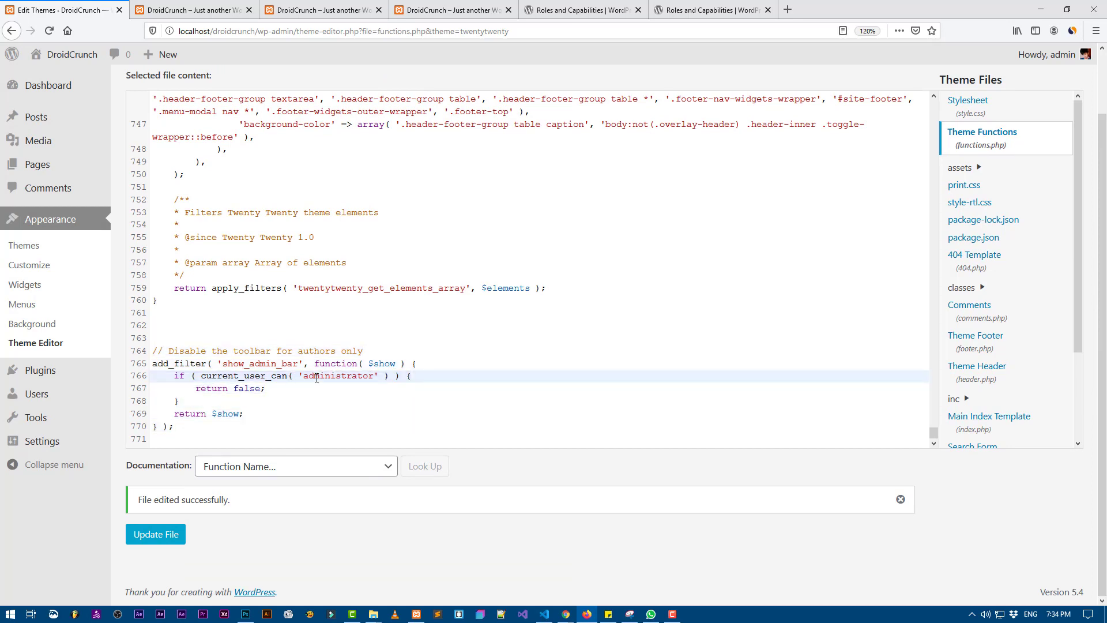
pyautogui.doubleClick(316, 377)
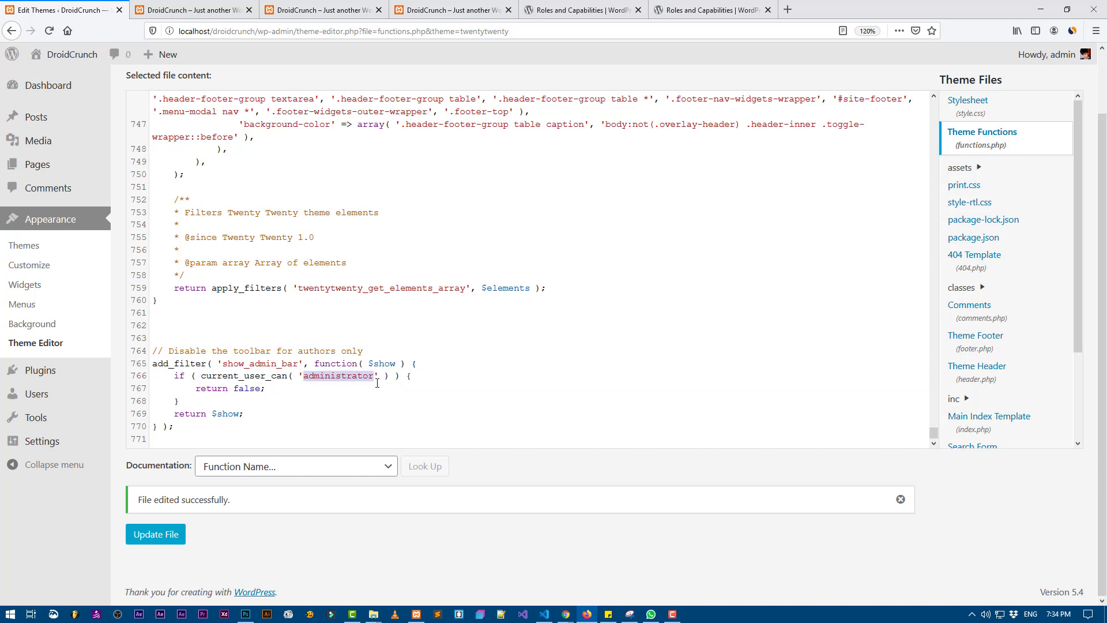
pyautogui.write('auth')
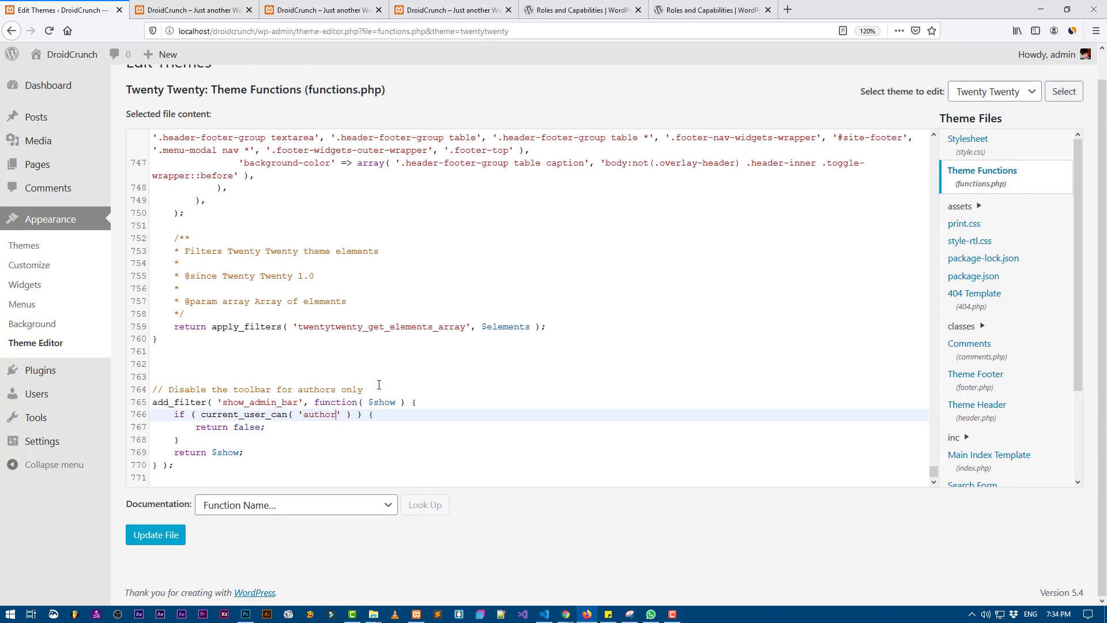
pyautogui.click(156, 535)
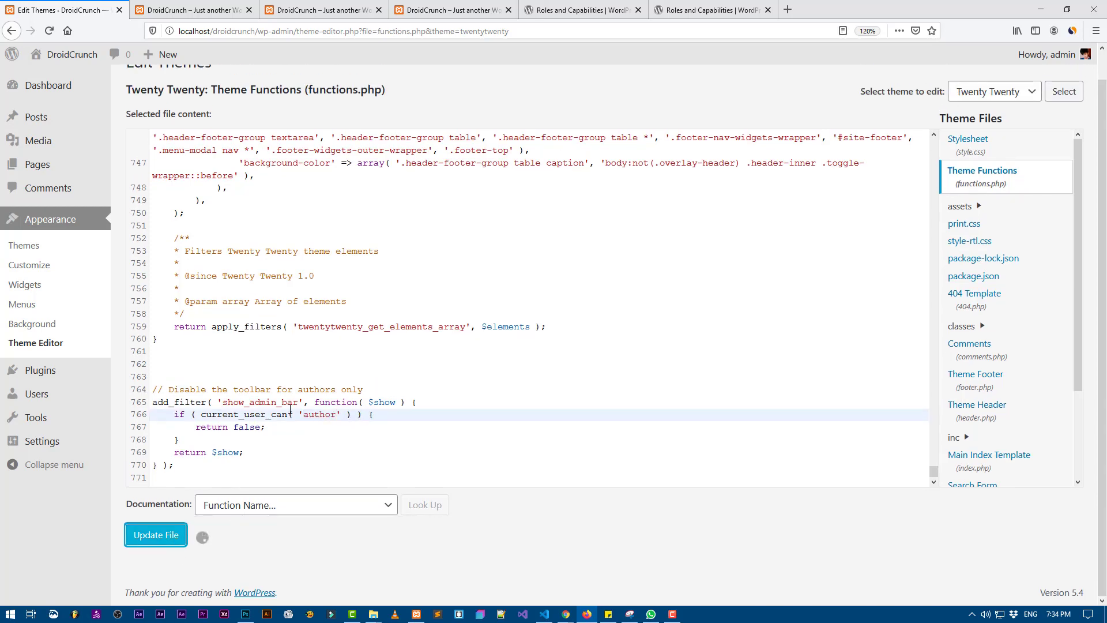
# Step: Reload the front-page tab to confirm admin's toolbar is back, then return to the editor
pyautogui.click(190, 10)
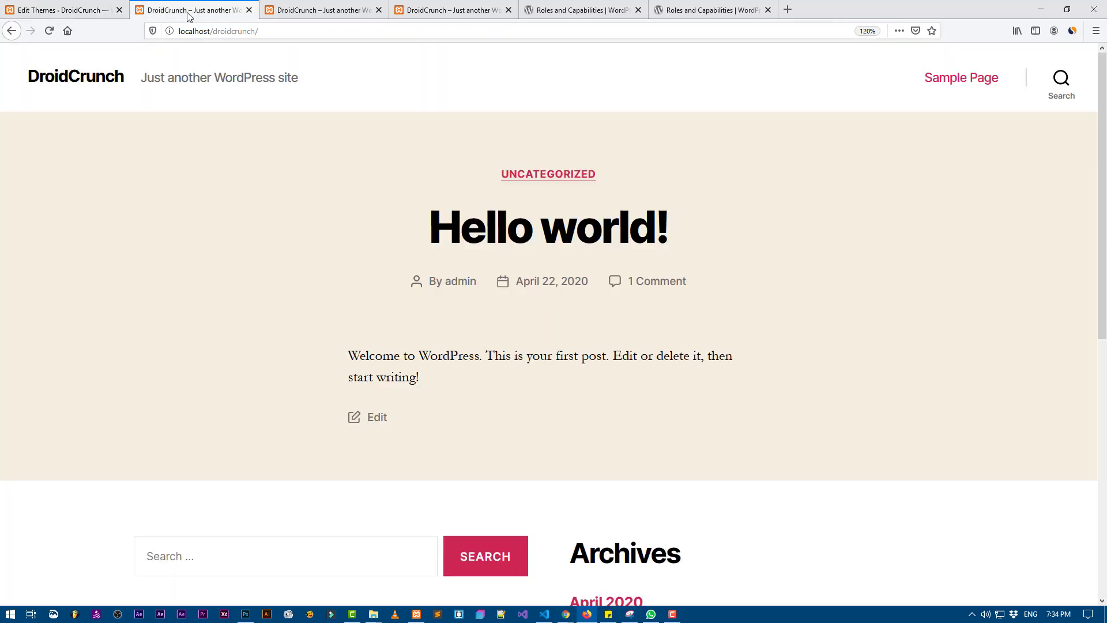
pyautogui.rightClick(191, 9)
pyautogui.click(217, 24)
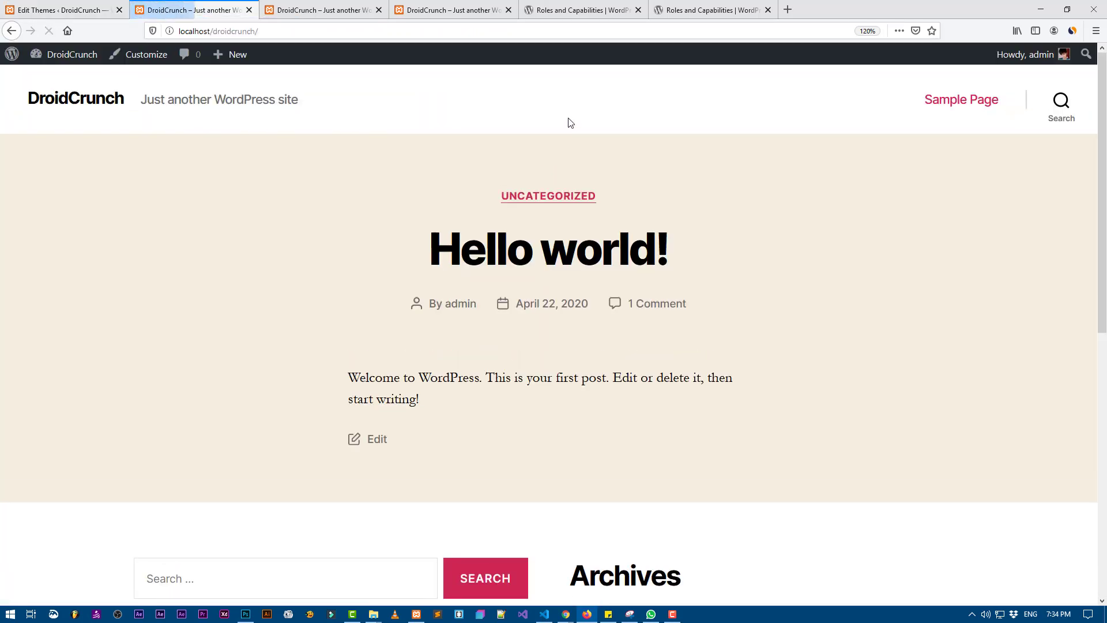
pyautogui.click(113, 9)
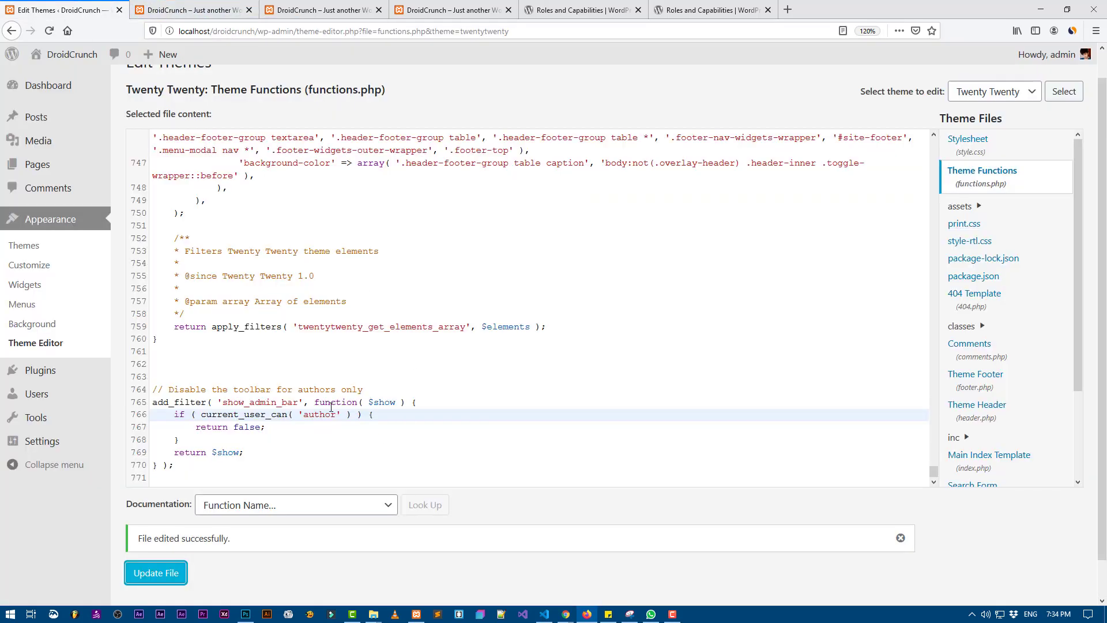
# Step: Log out of admin and log in as the author account
pyautogui.moveTo(1047, 54)
pyautogui.click(1002, 191)
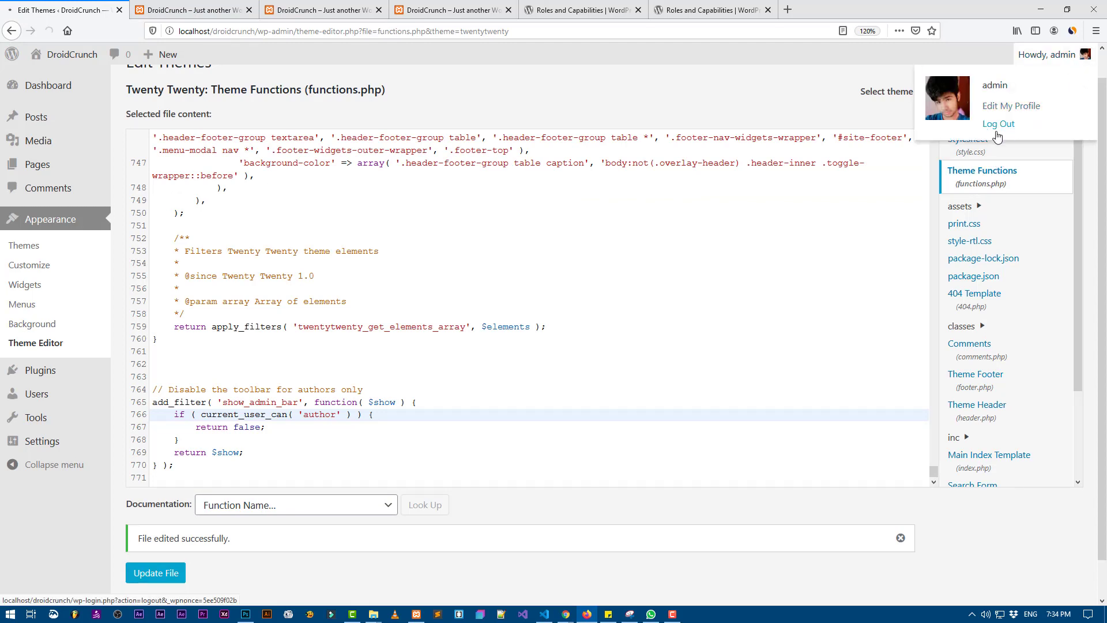
pyautogui.click(552, 297)
pyautogui.write('ad')
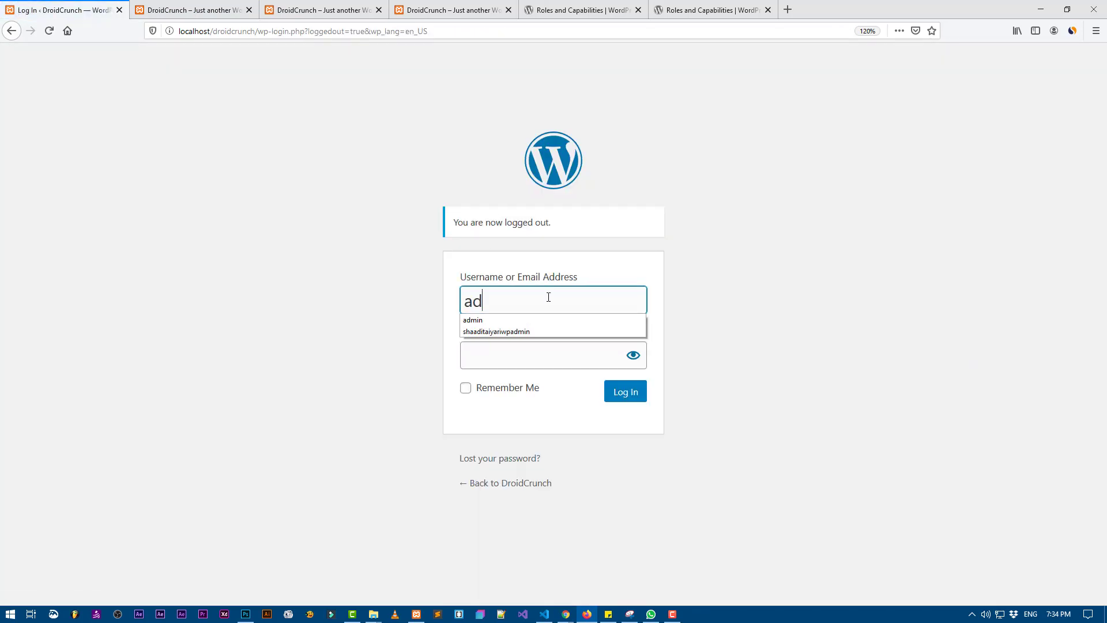
pyautogui.press('BackSpace')
pyautogui.write('uthor')
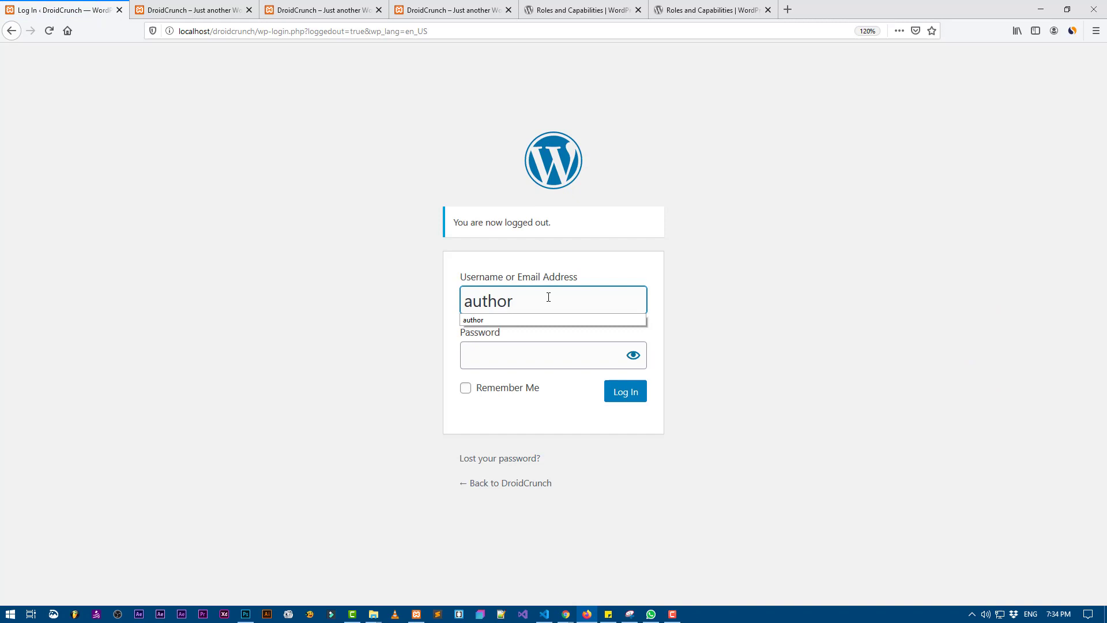
pyautogui.click(535, 353)
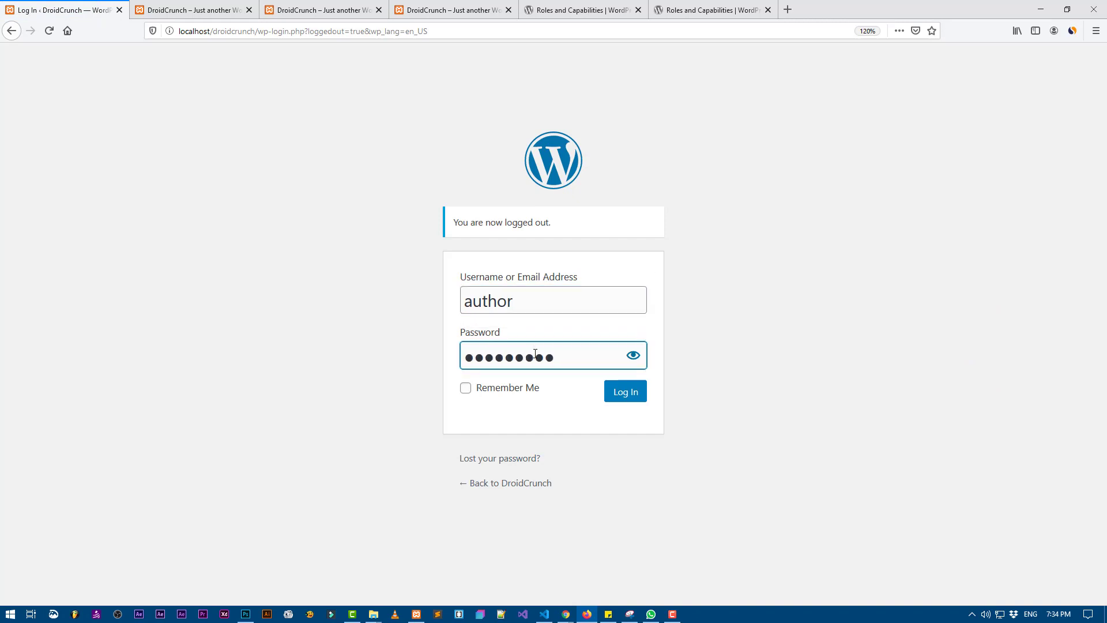
pyautogui.press('Return')
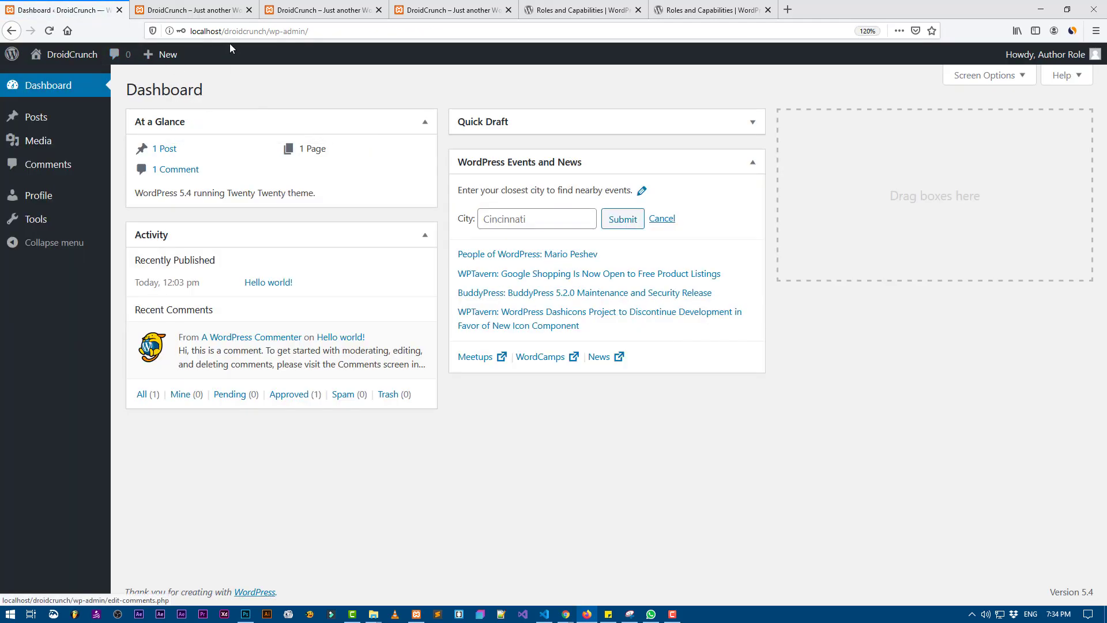
# Step: View the front page as author in a new tab to confirm no toolbar, then return to the dashboard
pyautogui.rightClick(92, 83)
pyautogui.click(112, 90)
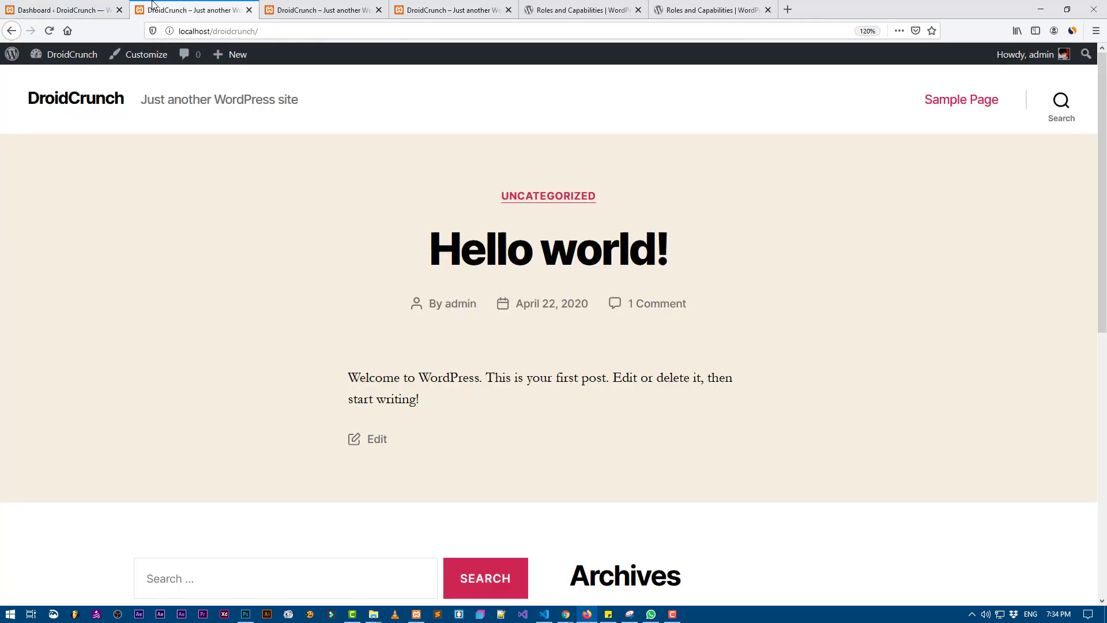
pyautogui.hotkey('ctrl', 'w')
pyautogui.rightClick(78, 83)
pyautogui.click(103, 90)
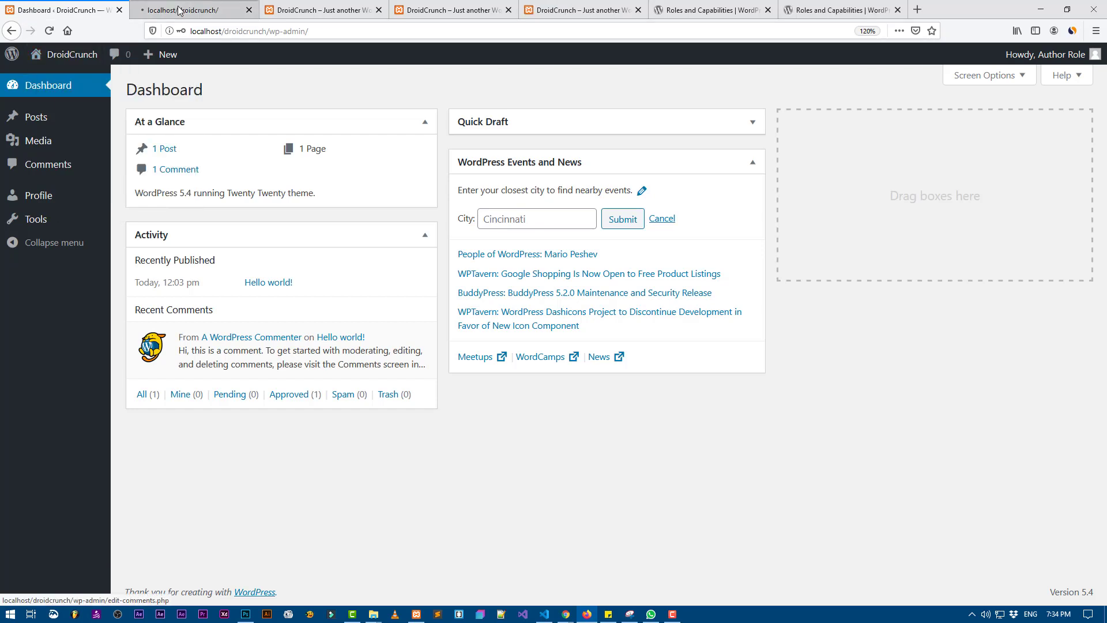
pyautogui.click(186, 9)
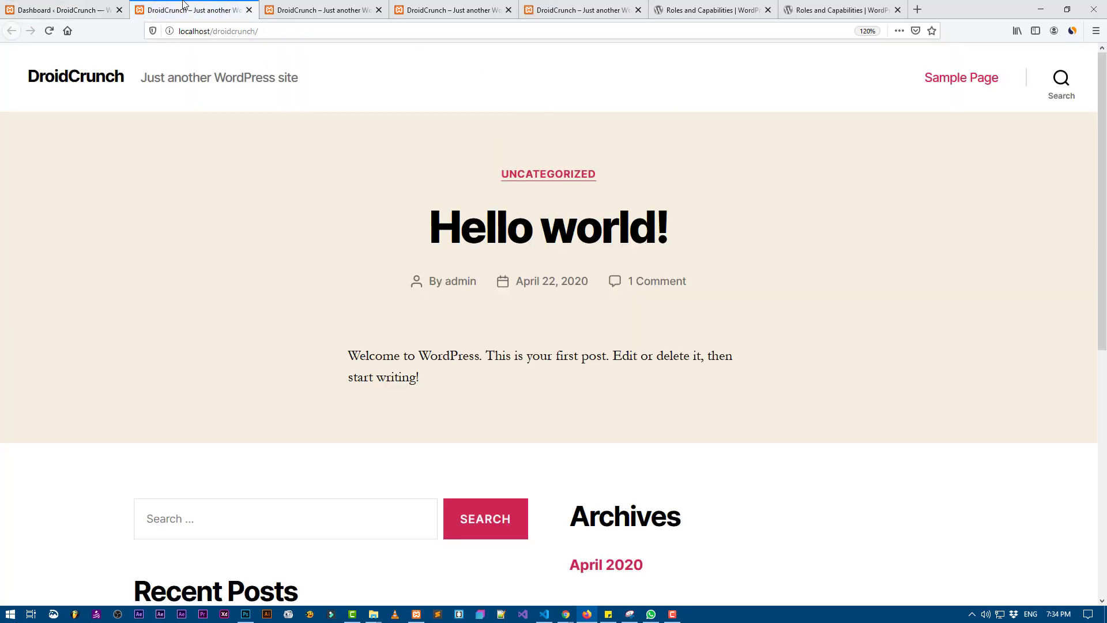
pyautogui.click(65, 10)
pyautogui.click(248, 10)
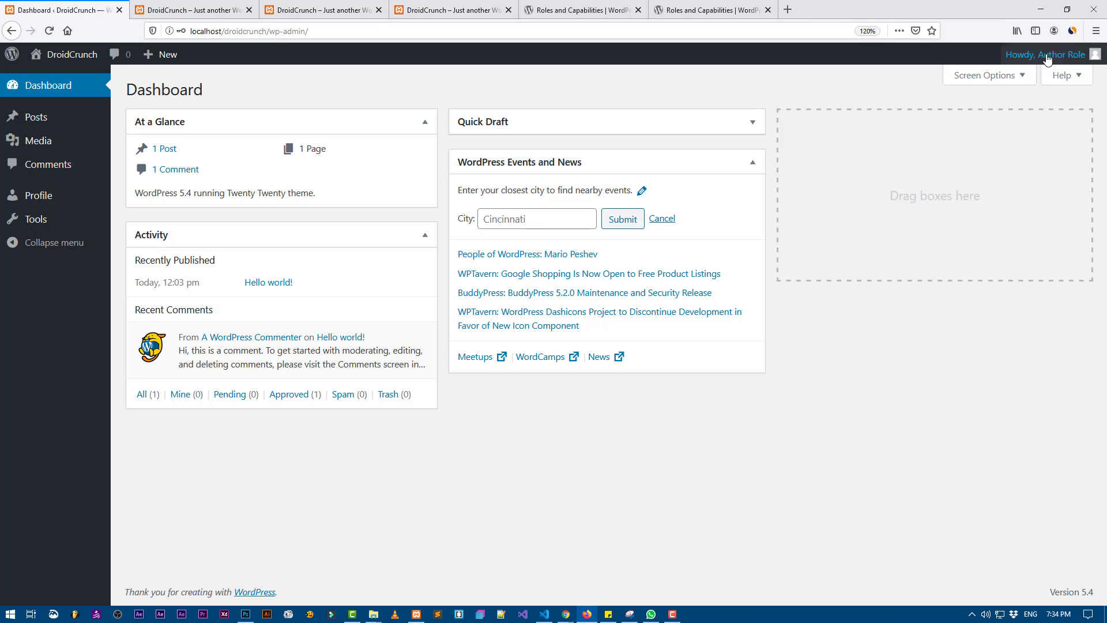
pyautogui.moveTo(1045, 54)
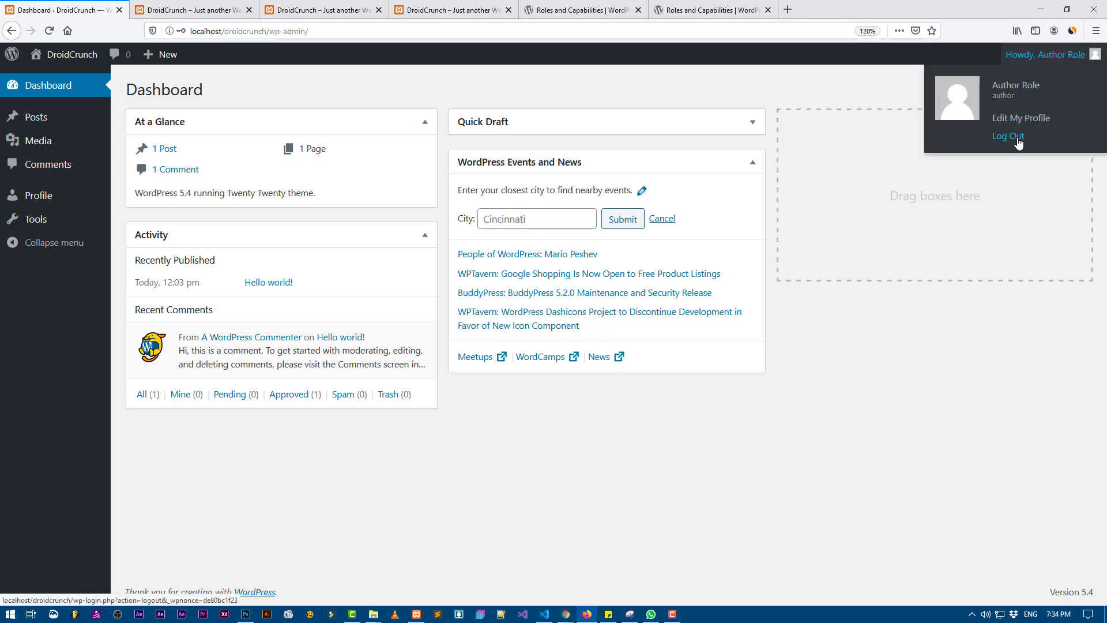
# Step: Log out of author and log back in as admin
pyautogui.click(1008, 137)
pyautogui.write('adm')
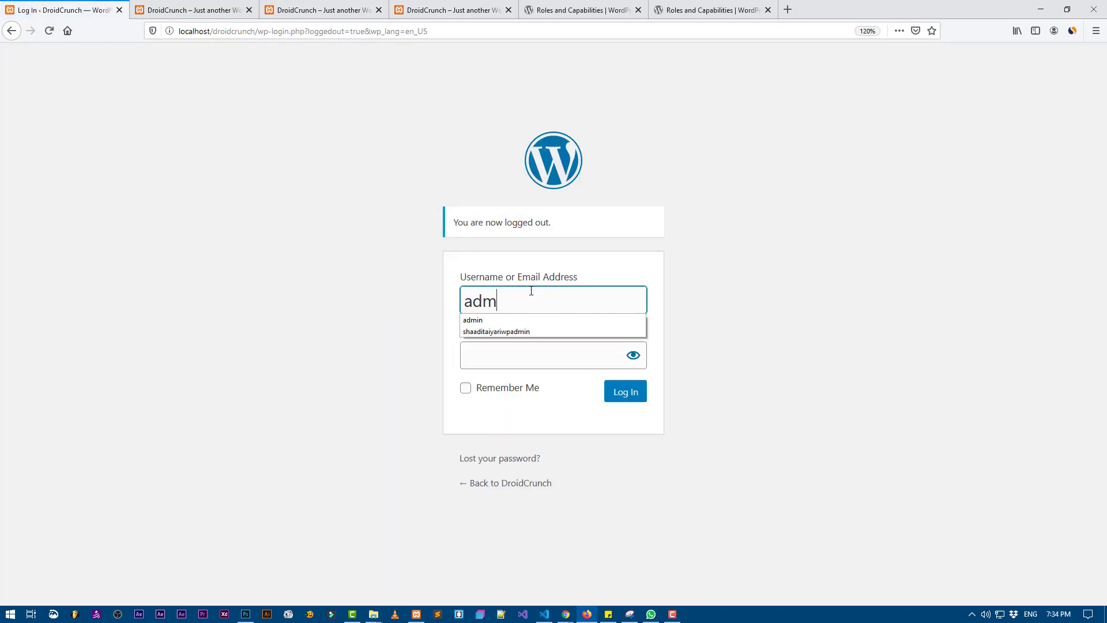
pyautogui.write('in')
pyautogui.press('Tab')
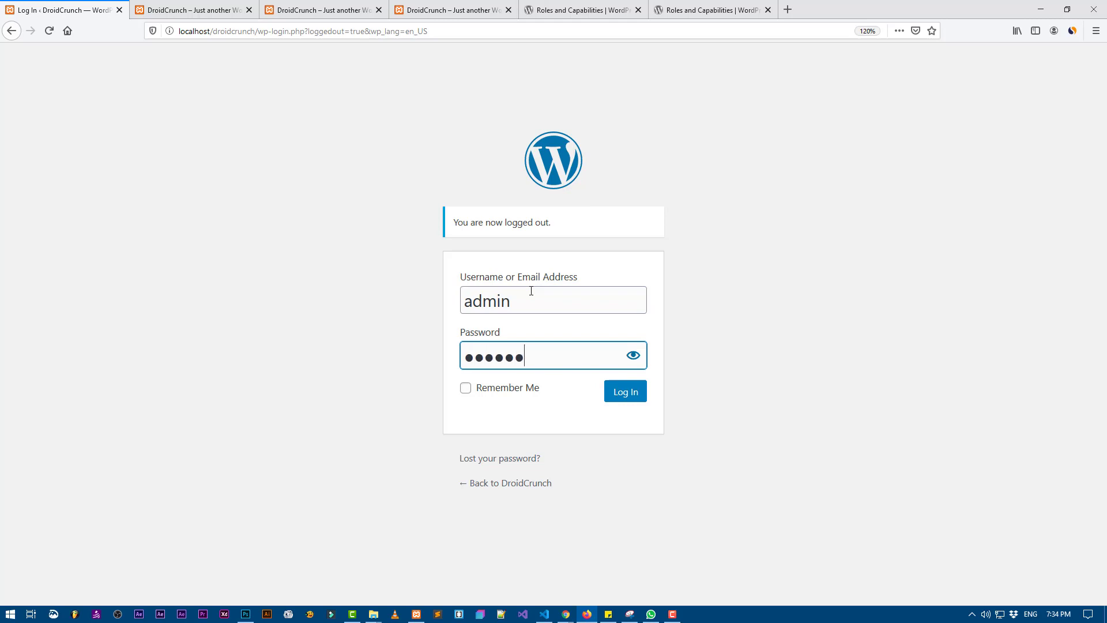
pyautogui.press('Return')
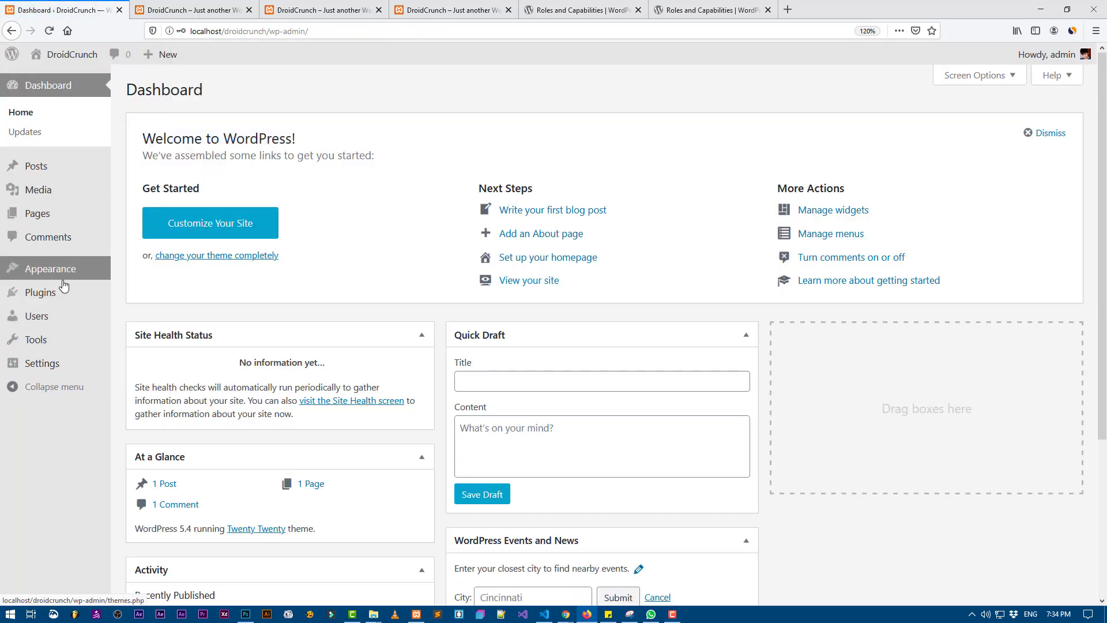
# Step: Open Theme Functions in the Theme Editor and highlight 'author' in the toolbar filter
pyautogui.moveTo(51, 268)
pyautogui.click(187, 369)
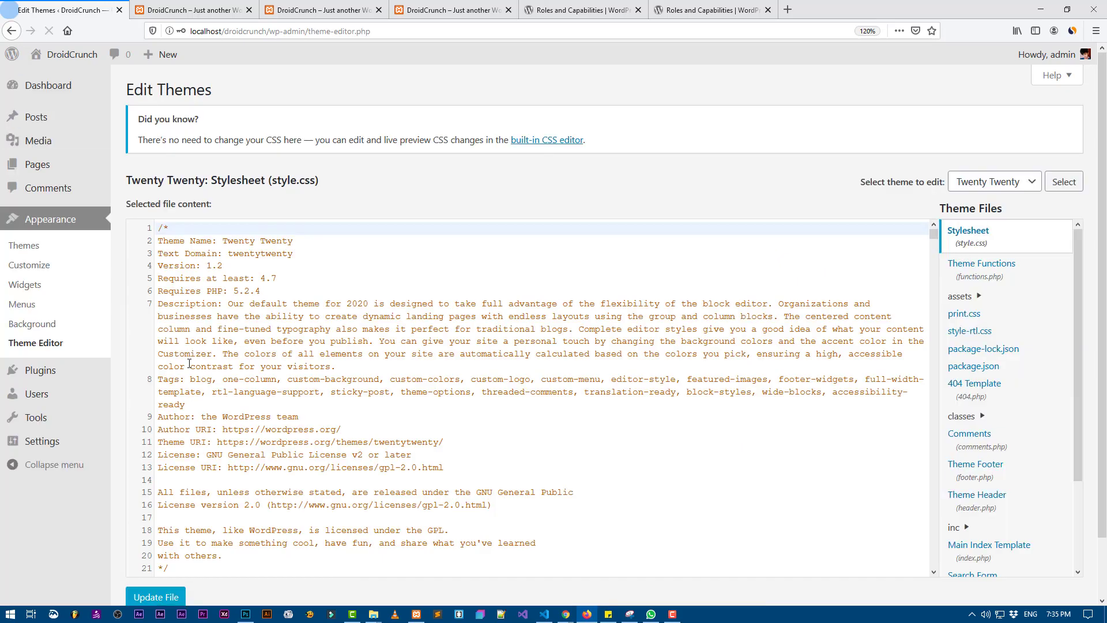
pyautogui.click(1071, 272)
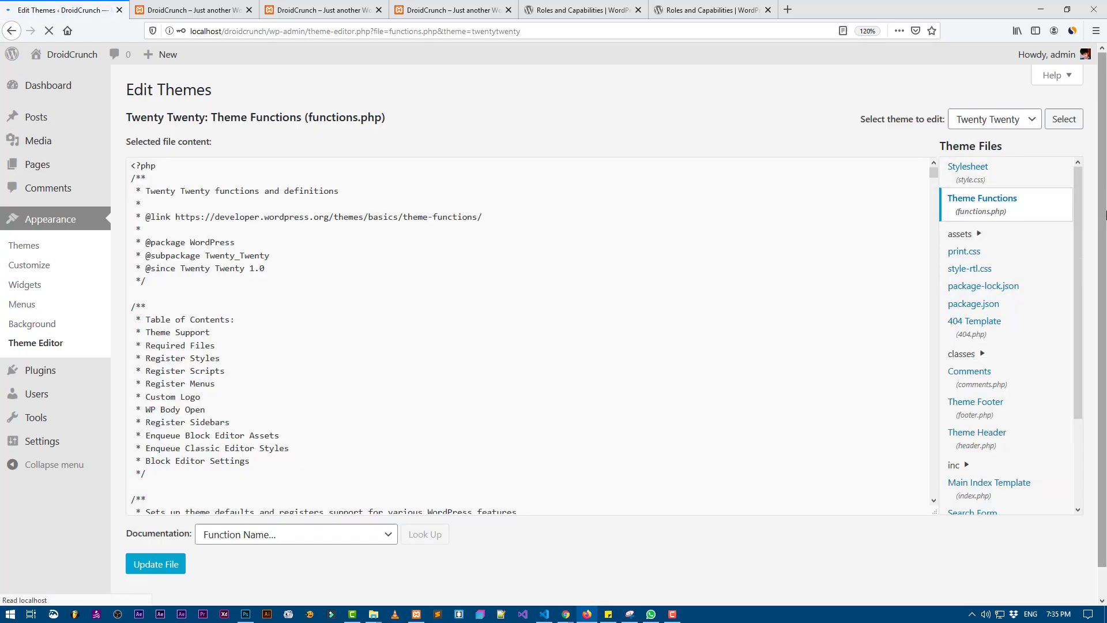
pyautogui.moveTo(935, 146); pyautogui.dragTo(922, 537)
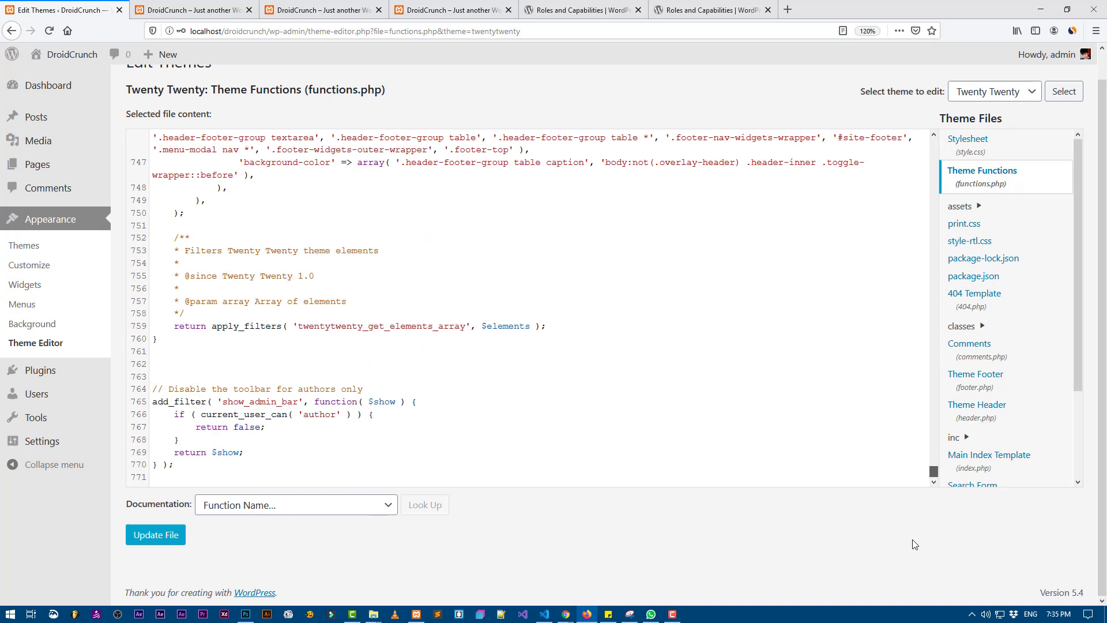
pyautogui.moveTo(306, 415); pyautogui.dragTo(337, 416)
pyautogui.click(572, 10)
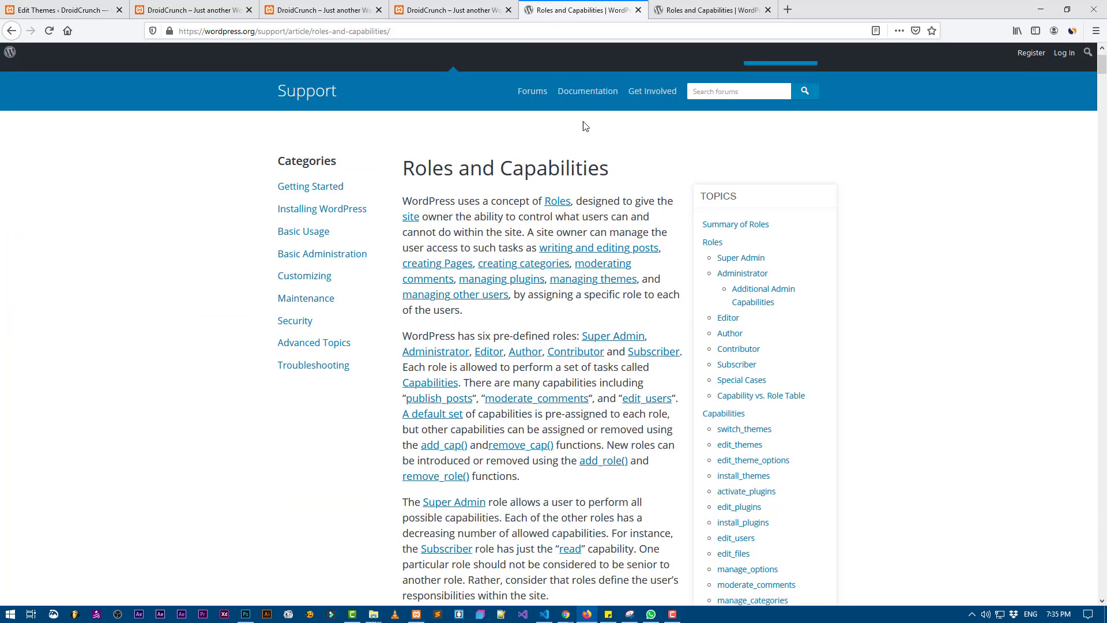
pyautogui.click(705, 11)
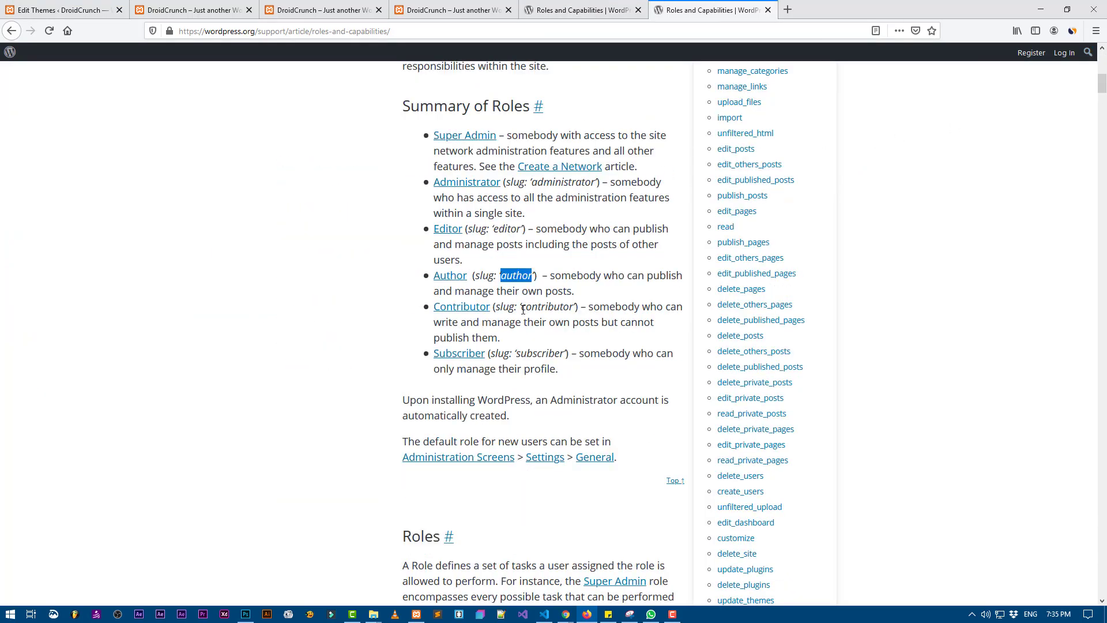
pyautogui.moveTo(523, 309); pyautogui.dragTo(574, 309)
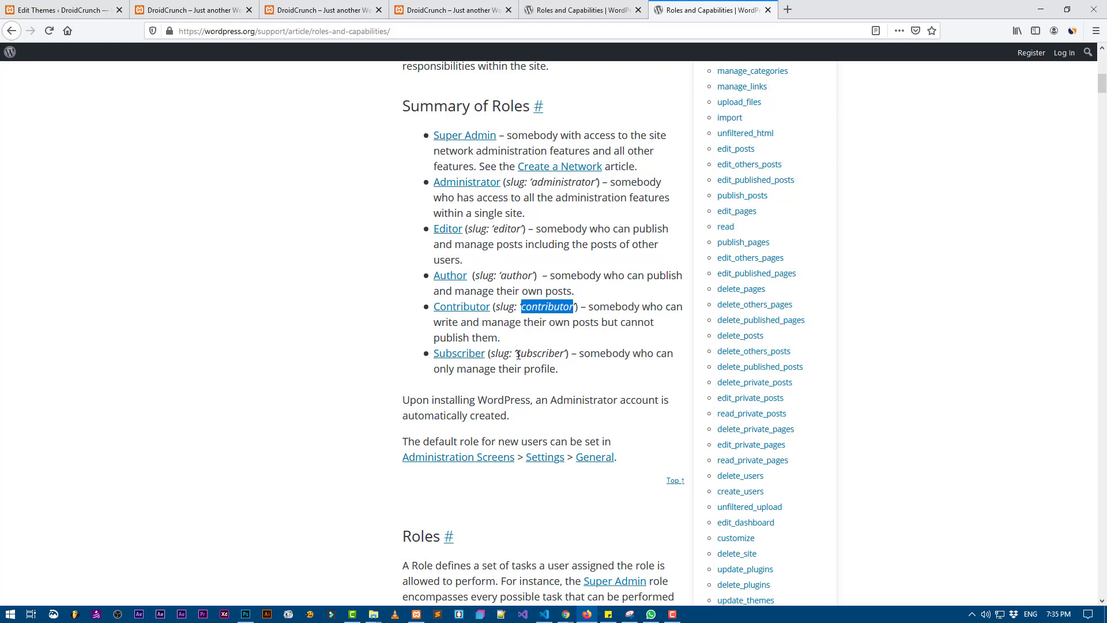
pyautogui.moveTo(517, 355); pyautogui.dragTo(565, 352)
pyautogui.moveTo(495, 229); pyautogui.dragTo(524, 229)
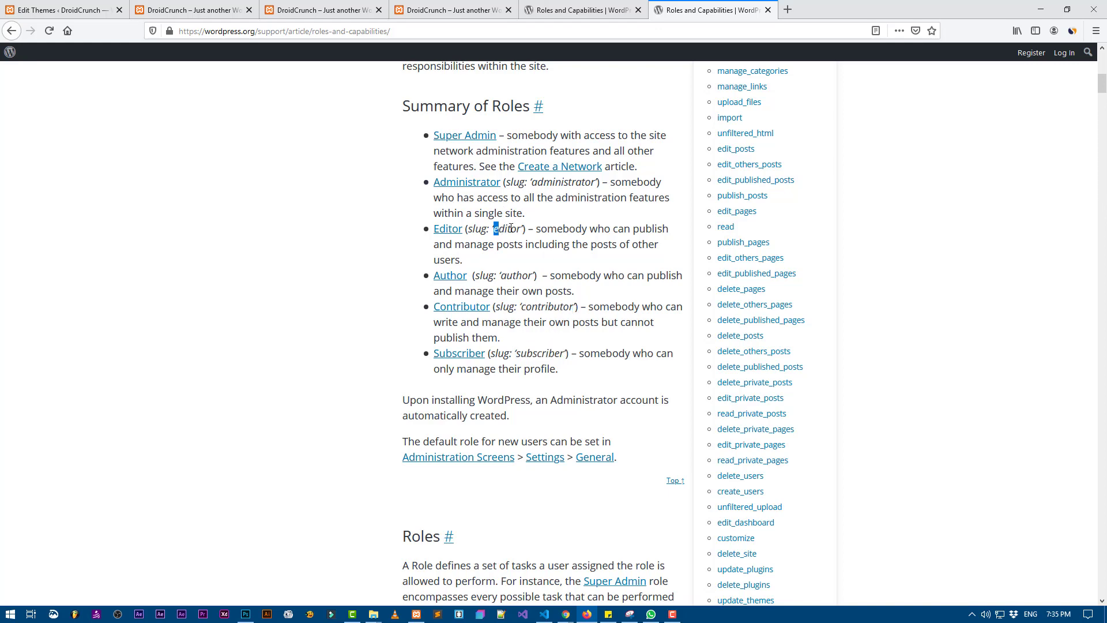
pyautogui.hotkey('ctrl', '1')
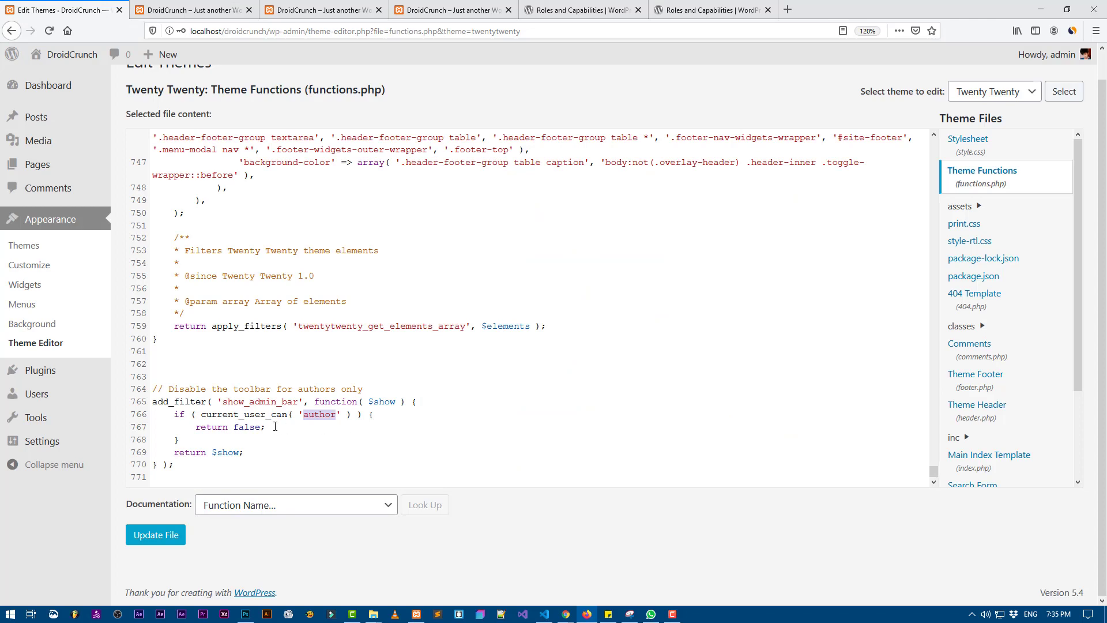
pyautogui.click(275, 426)
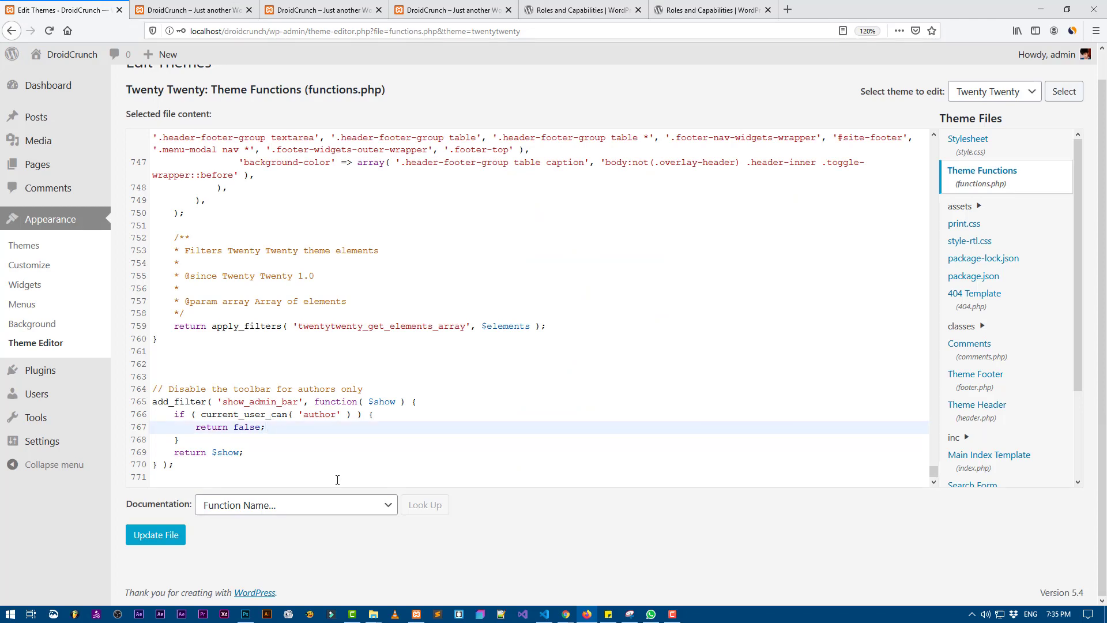
pyautogui.scroll(1, 1104, 230)
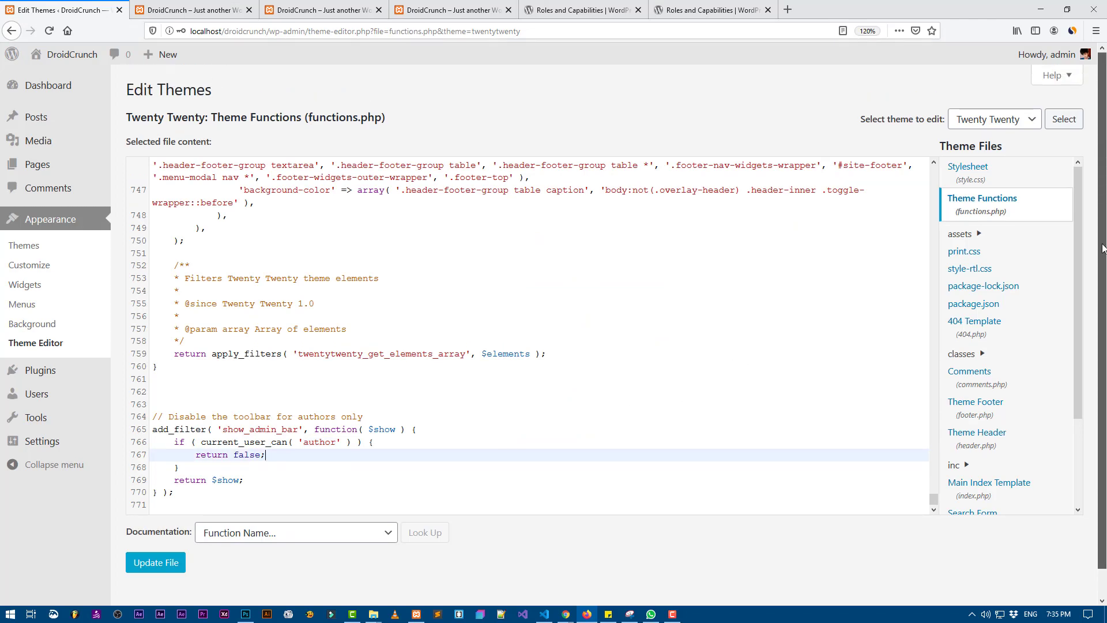
pyautogui.scroll(-1, 1104, 250)
pyautogui.scroll(1, 1105, 204)
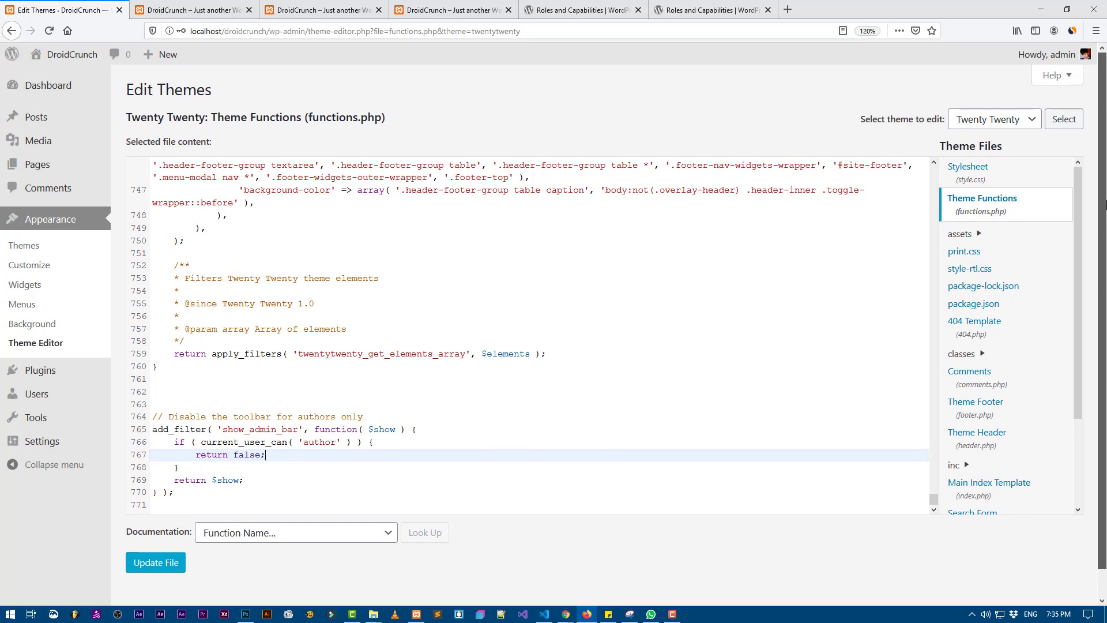